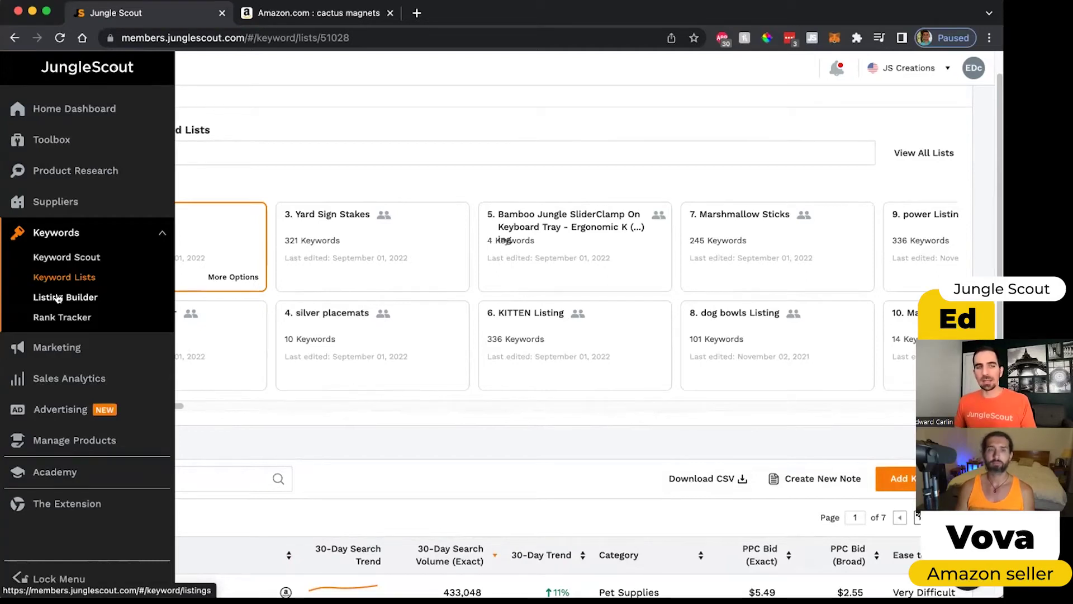
# Step: Open Jungle Scout's Listing Builder with its 33 saved drafts, then view Amazon's cactus magnet results
pyautogui.click(58, 298)
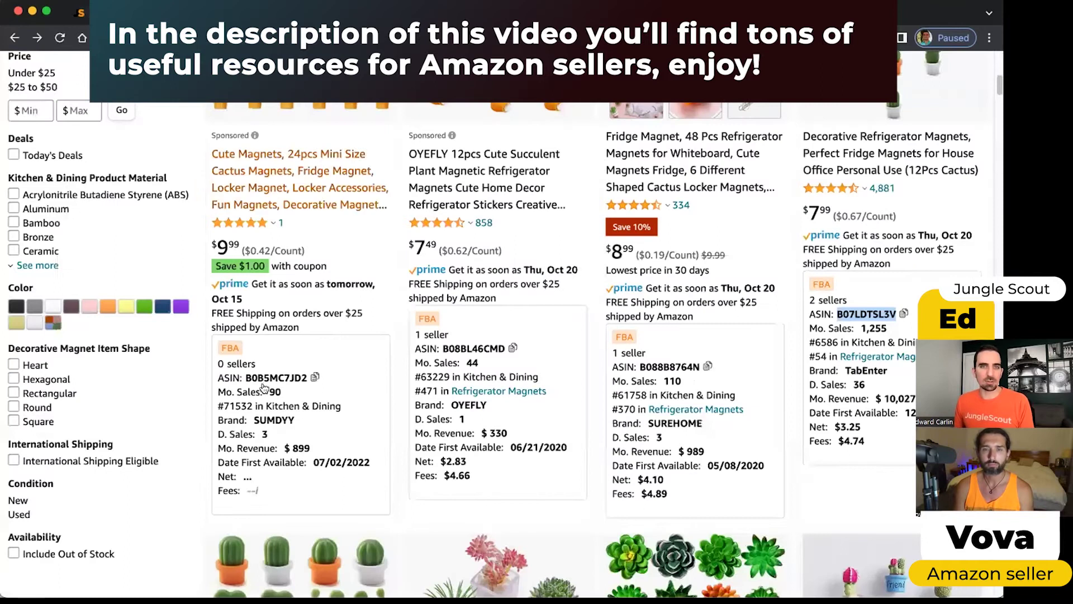
pyautogui.scroll(2, 260, 368)
pyautogui.scroll(2, 260, 368)
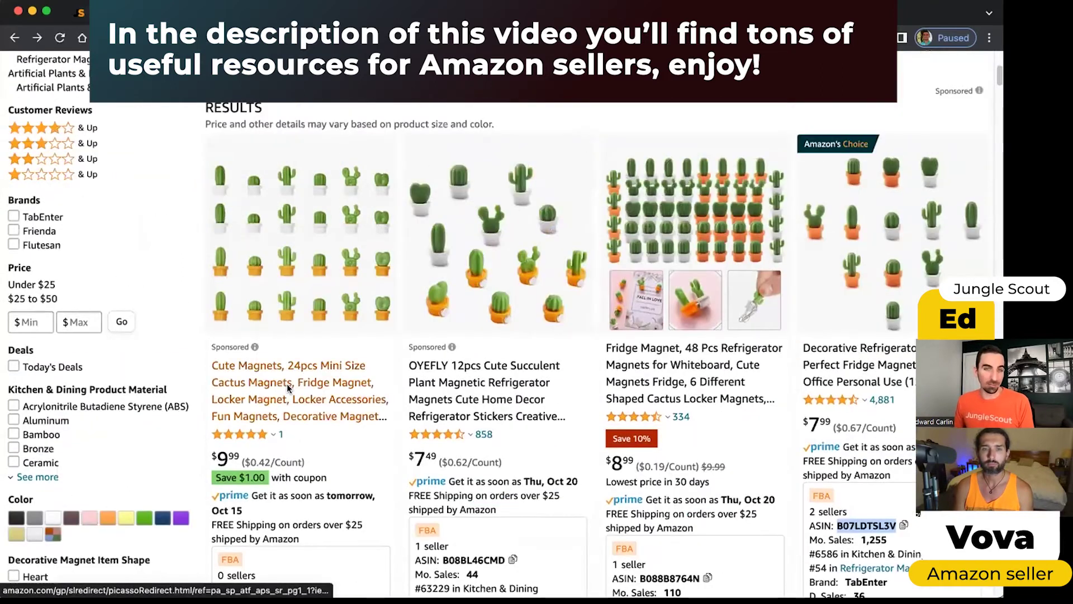
# Step: Open the first result, the 24-piece Cute Magnets cactus page, and highlight its five bullet points
pyautogui.click(324, 397)
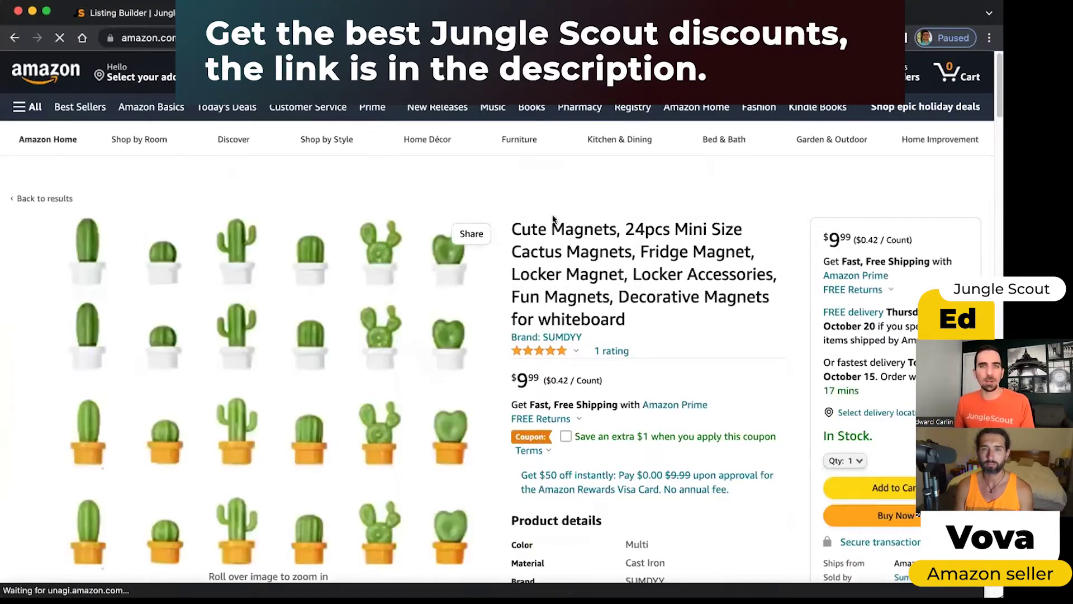
pyautogui.scroll(-3, 568, 282)
pyautogui.scroll(-3, 583, 330)
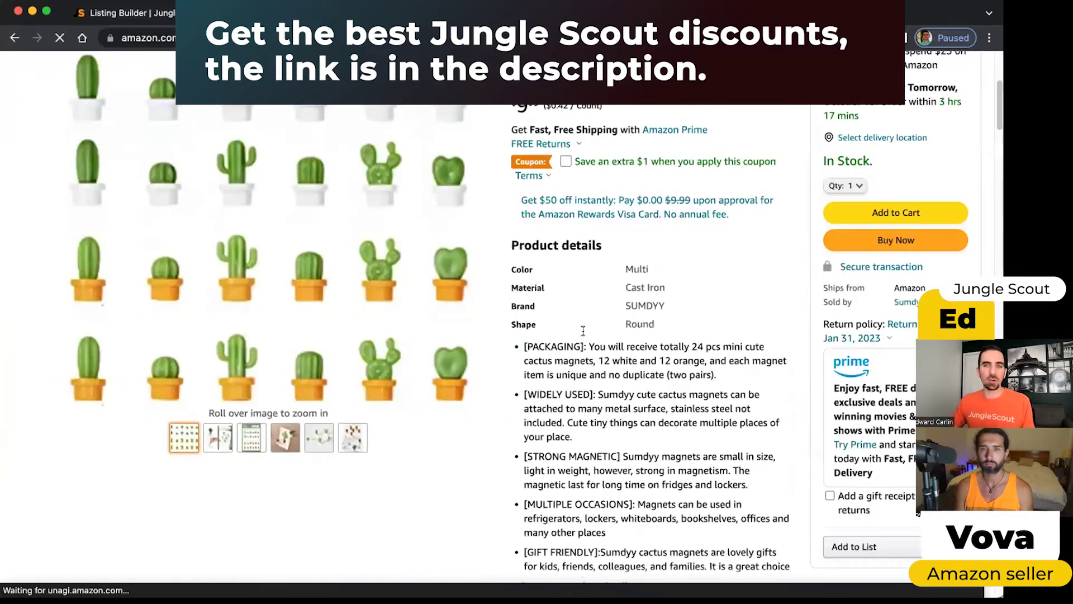
pyautogui.scroll(-7, 583, 331)
pyautogui.scroll(4, 583, 330)
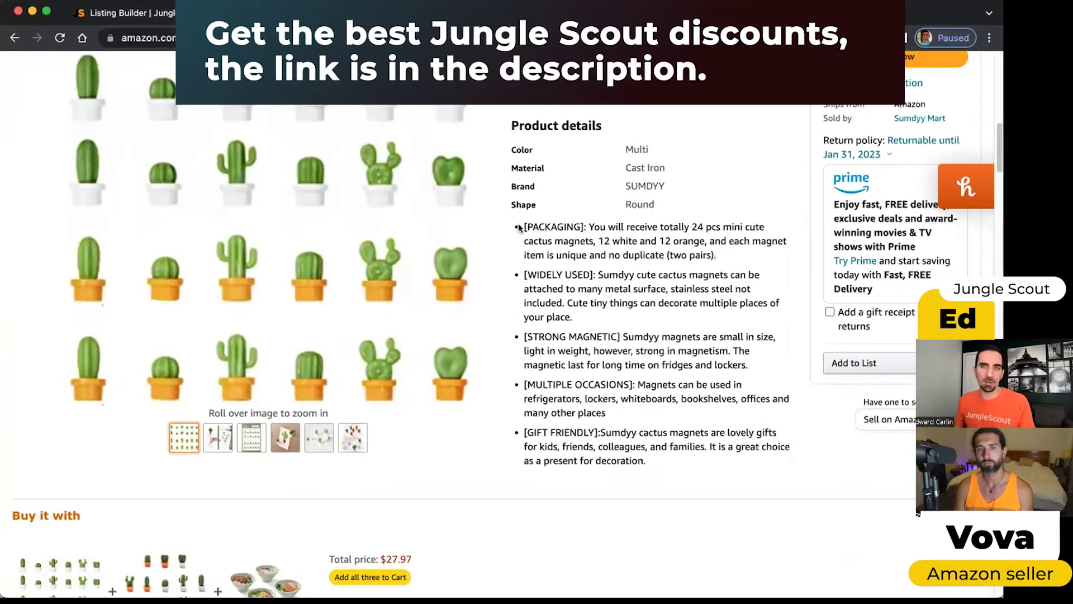
pyautogui.moveTo(649, 440); pyautogui.dragTo(655, 466)
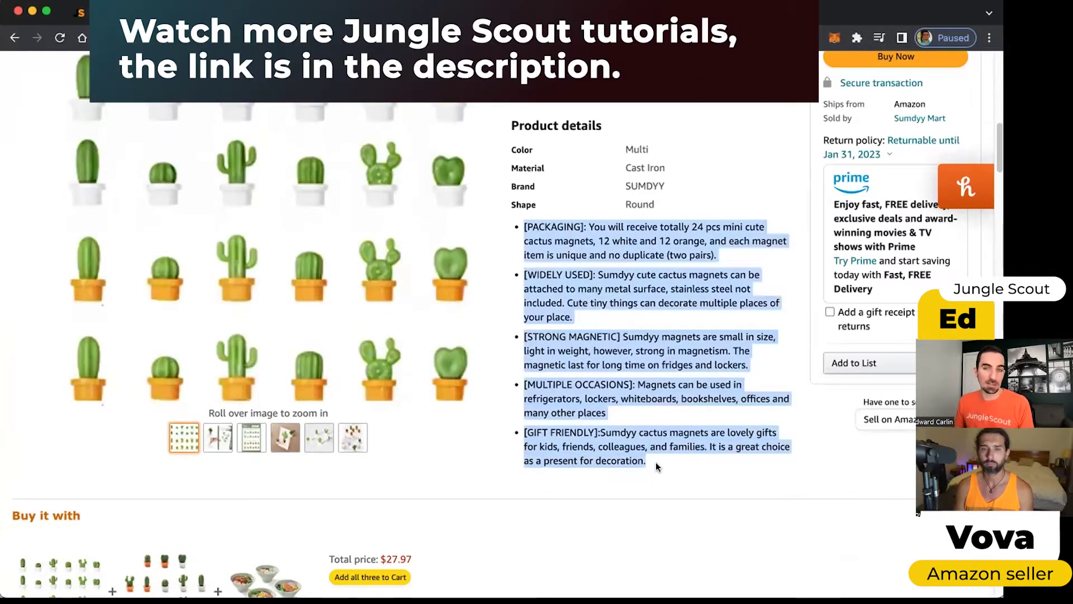
pyautogui.click(656, 462)
# Step: Scroll down the product page to review its description and product information
pyautogui.scroll(-1, 590, 267)
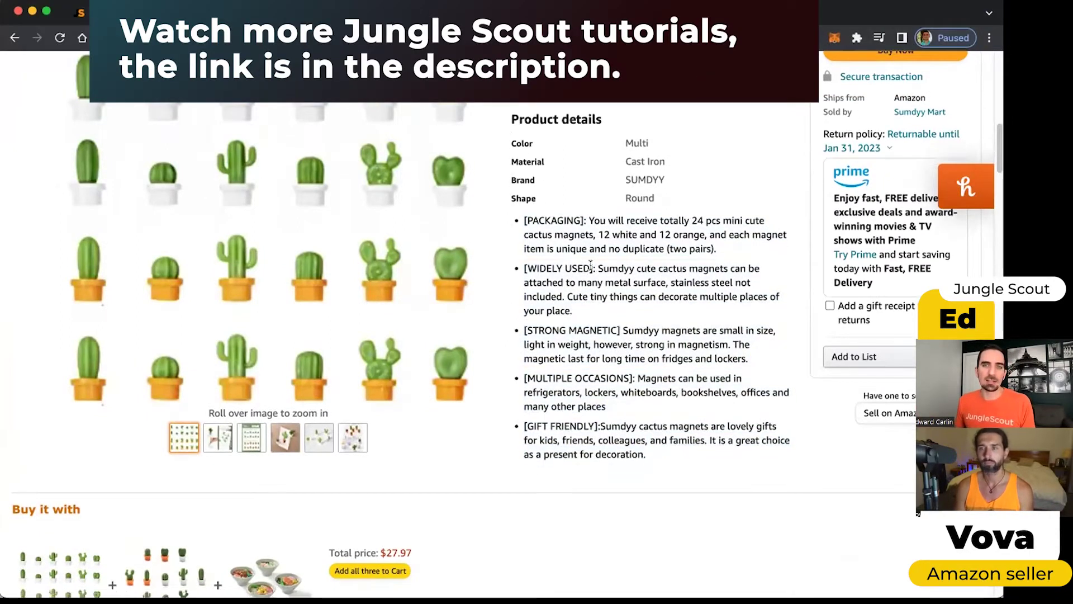
pyautogui.scroll(-8, 526, 239)
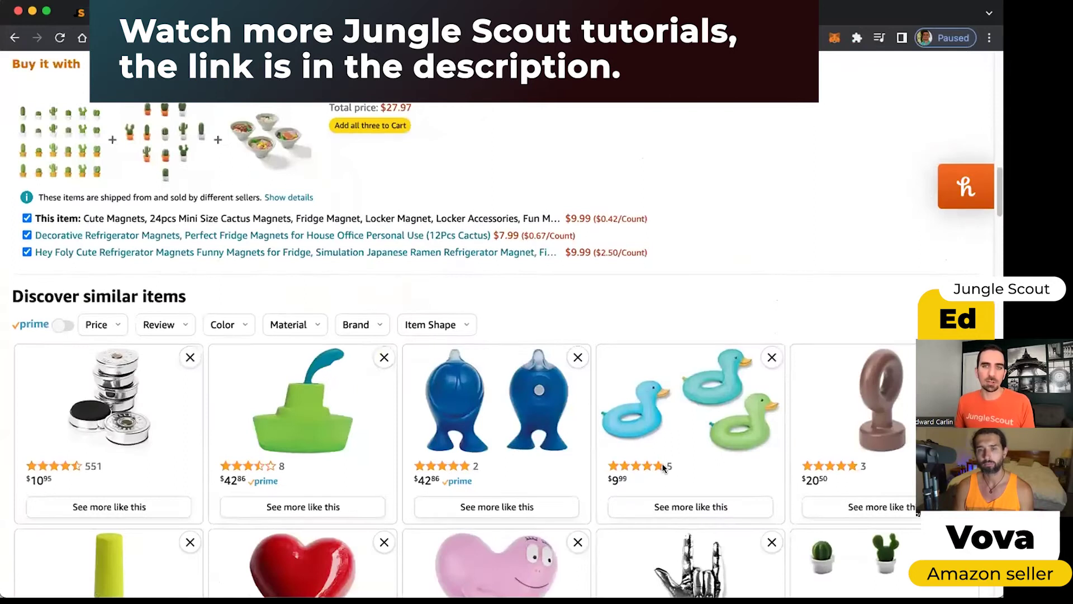
pyautogui.scroll(8, 661, 466)
pyautogui.scroll(1, 633, 552)
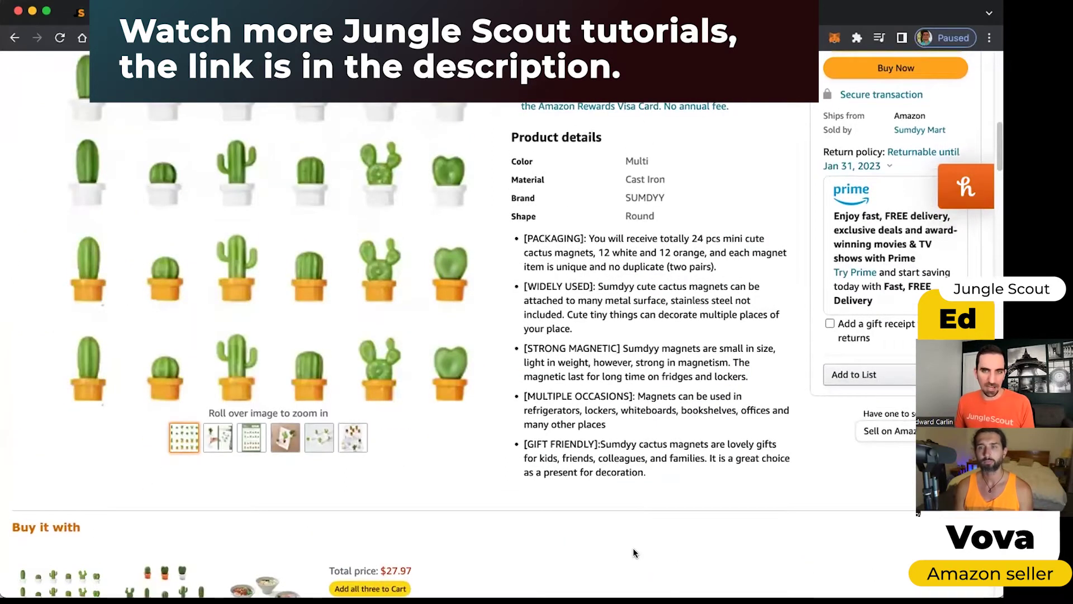
pyautogui.scroll(5, 634, 552)
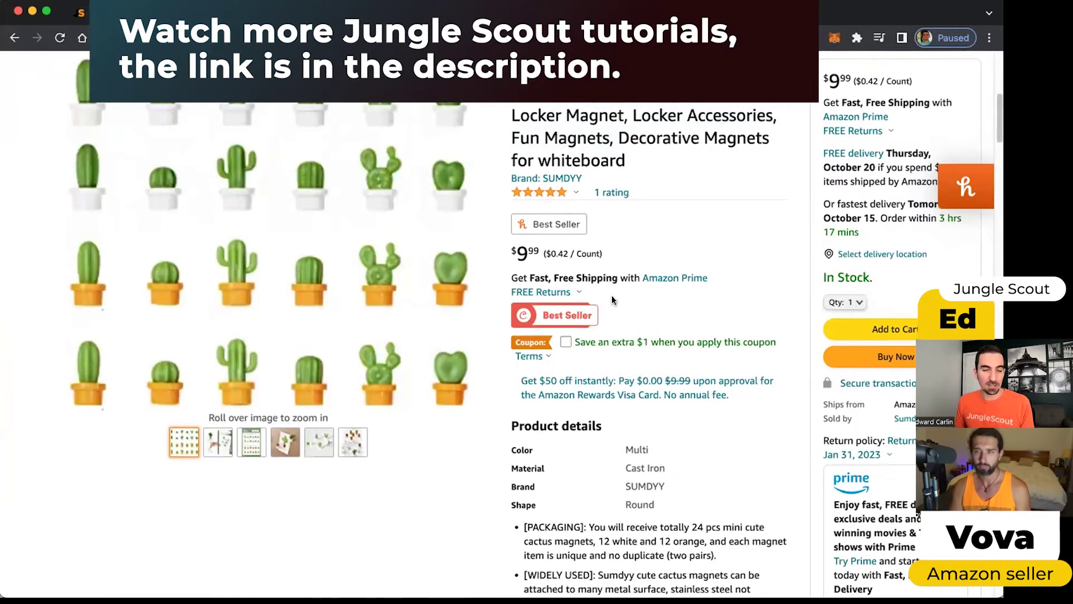
pyautogui.scroll(-6, 612, 300)
pyautogui.scroll(-1, 612, 290)
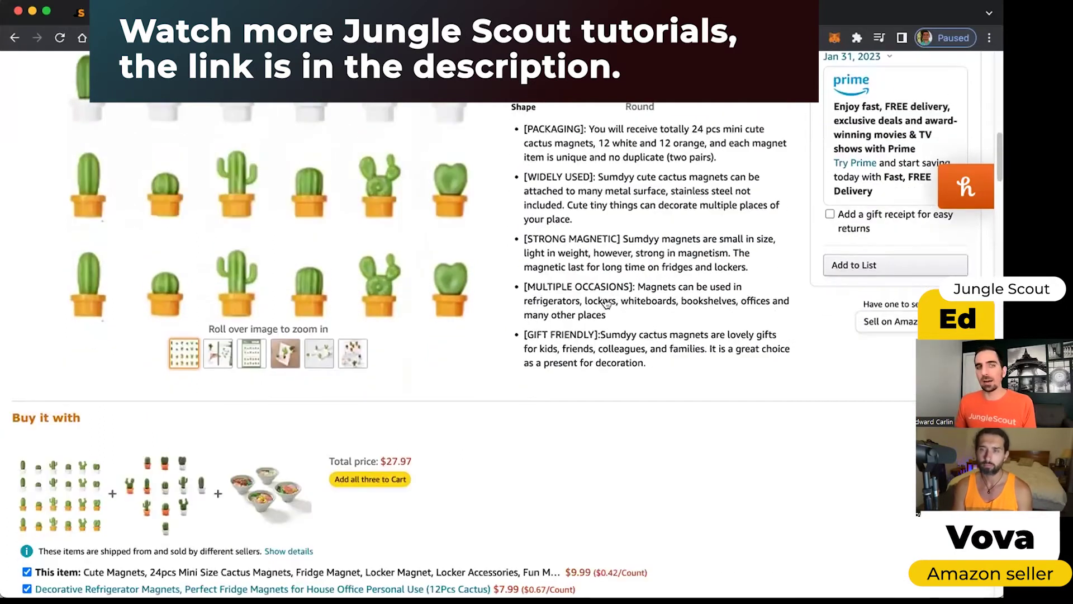
pyautogui.scroll(-1, 606, 303)
pyautogui.scroll(-2, 503, 317)
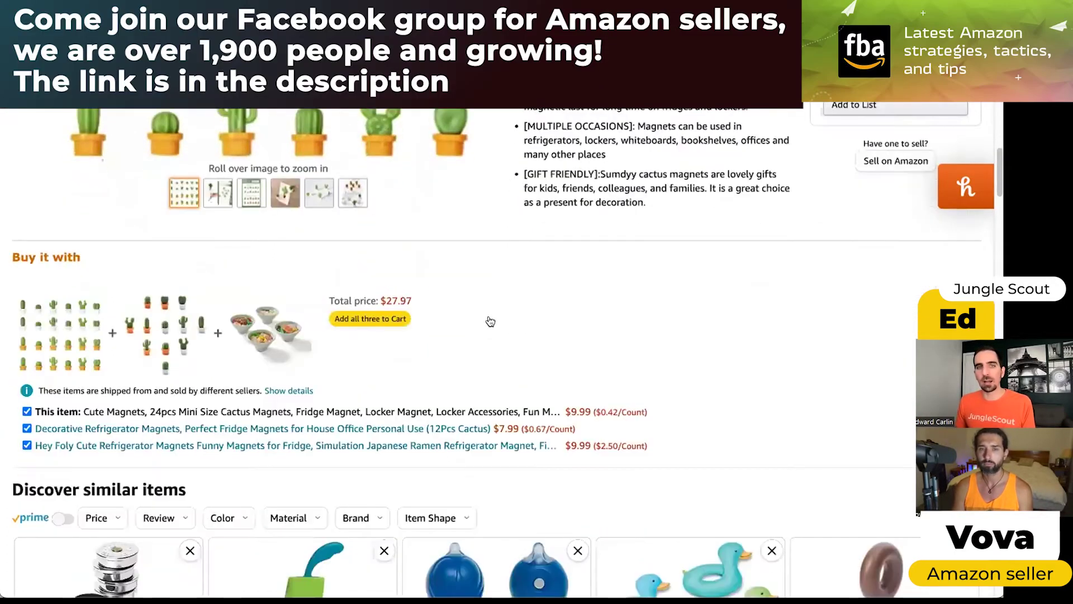
pyautogui.scroll(-6, 489, 315)
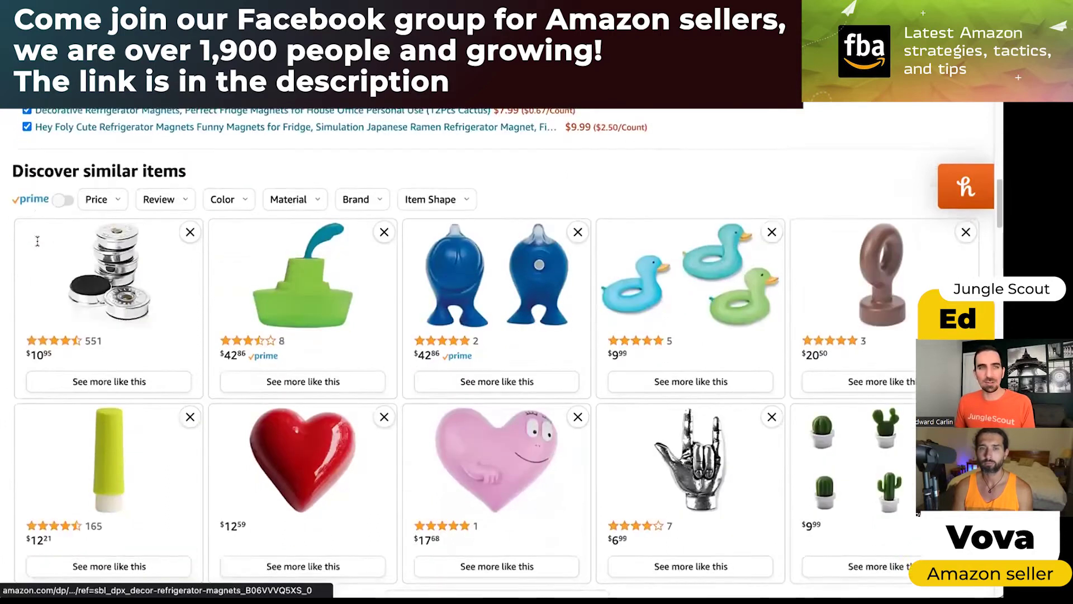
pyautogui.scroll(-5, 656, 401)
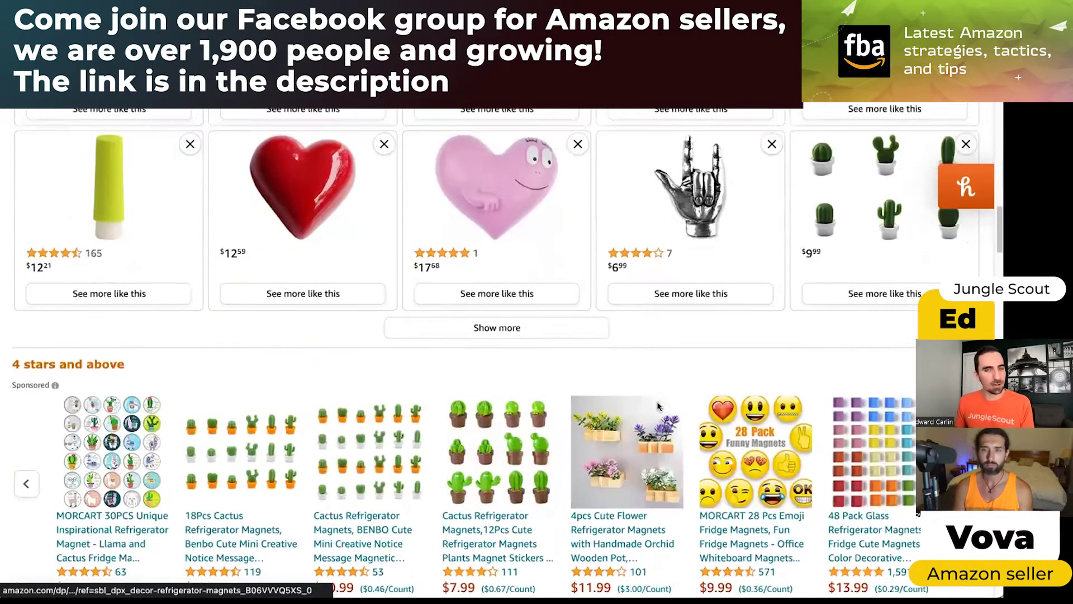
pyautogui.scroll(-2, 657, 405)
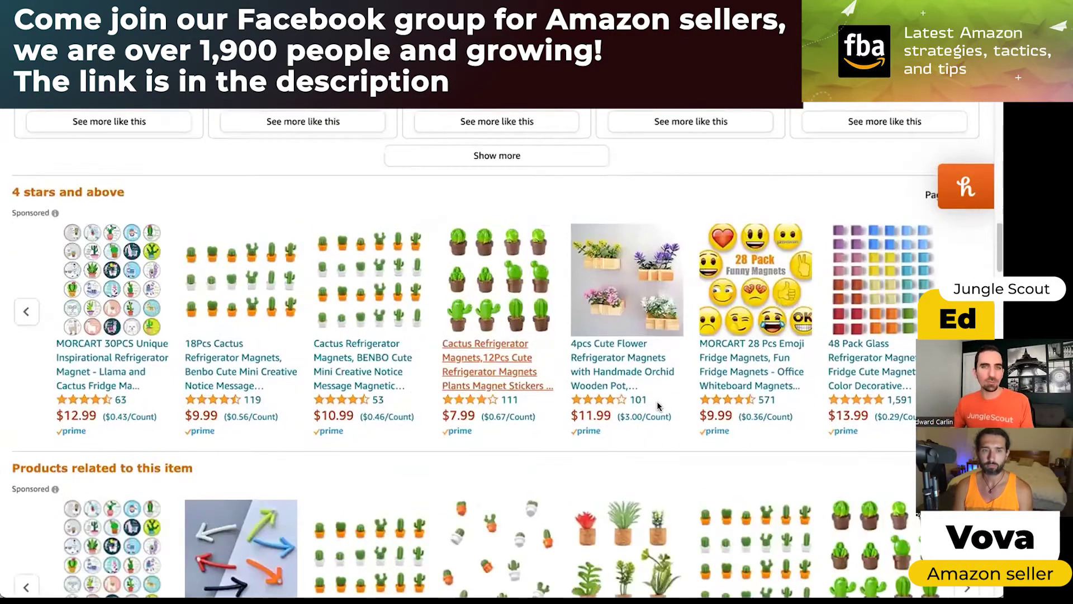
# Step: Clear the highlight on the product description and scroll back up the cactus magnet page
pyautogui.scroll(-10, 474, 307)
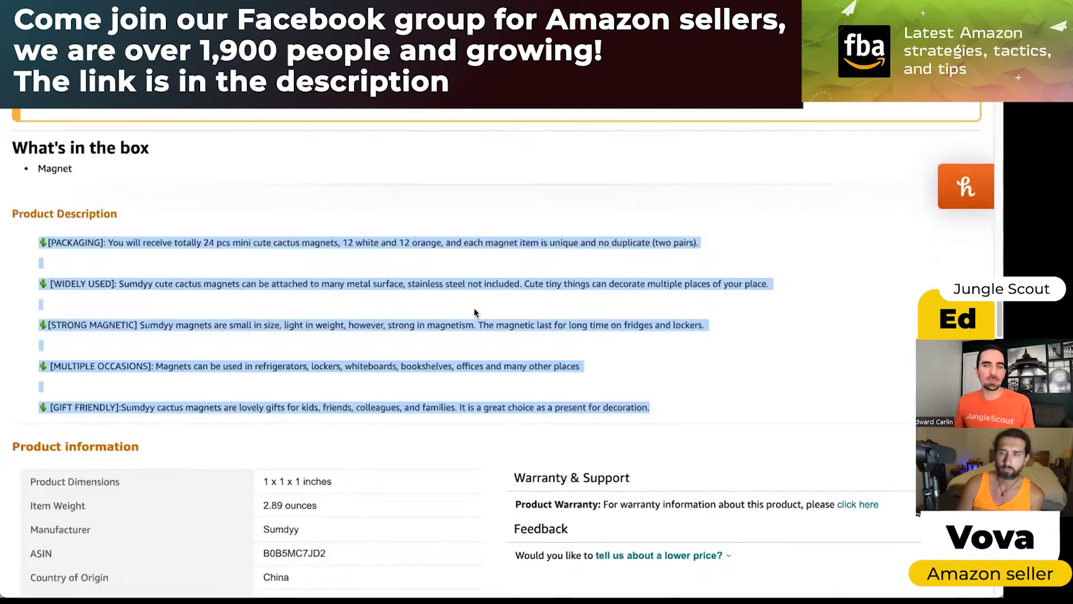
pyautogui.scroll(1, 474, 307)
pyautogui.click(486, 324)
pyautogui.scroll(-6, 486, 324)
pyautogui.scroll(2, 480, 316)
pyautogui.scroll(2, 479, 316)
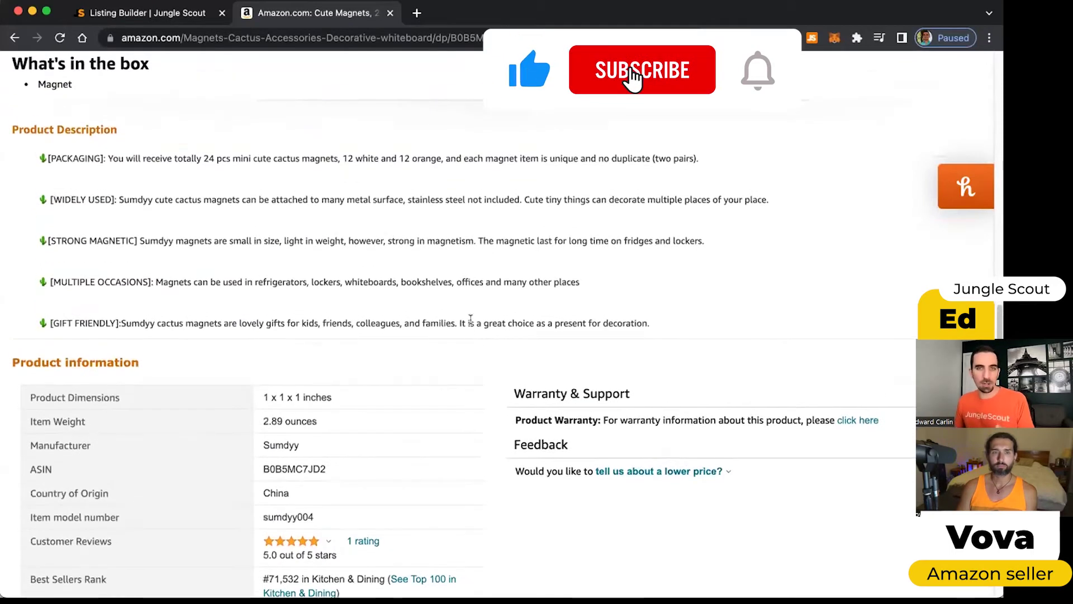
pyautogui.scroll(3, 476, 403)
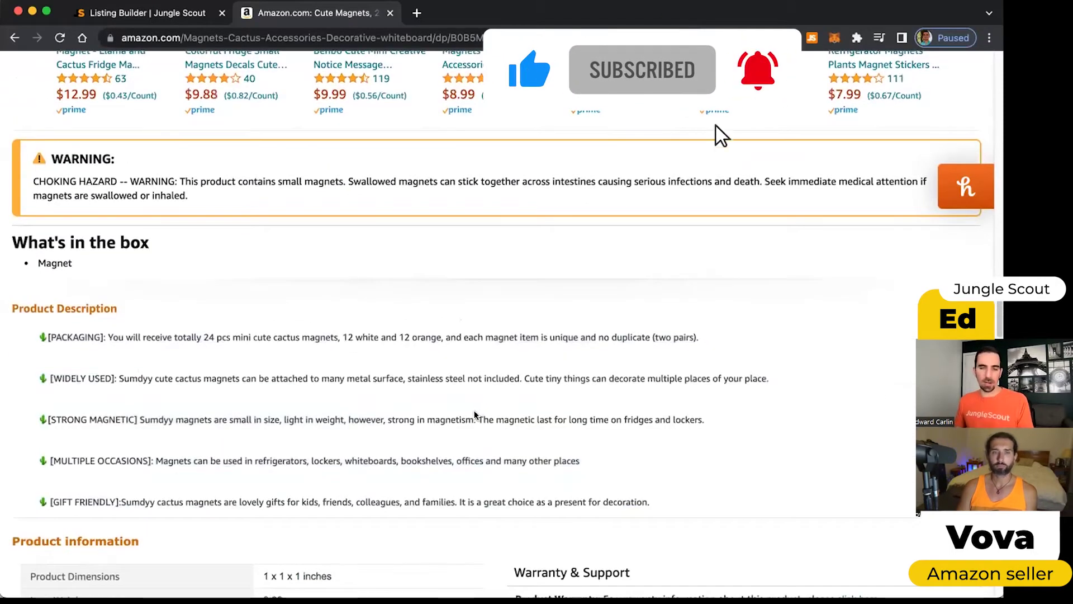
pyautogui.scroll(3, 475, 414)
pyautogui.scroll(1, 491, 371)
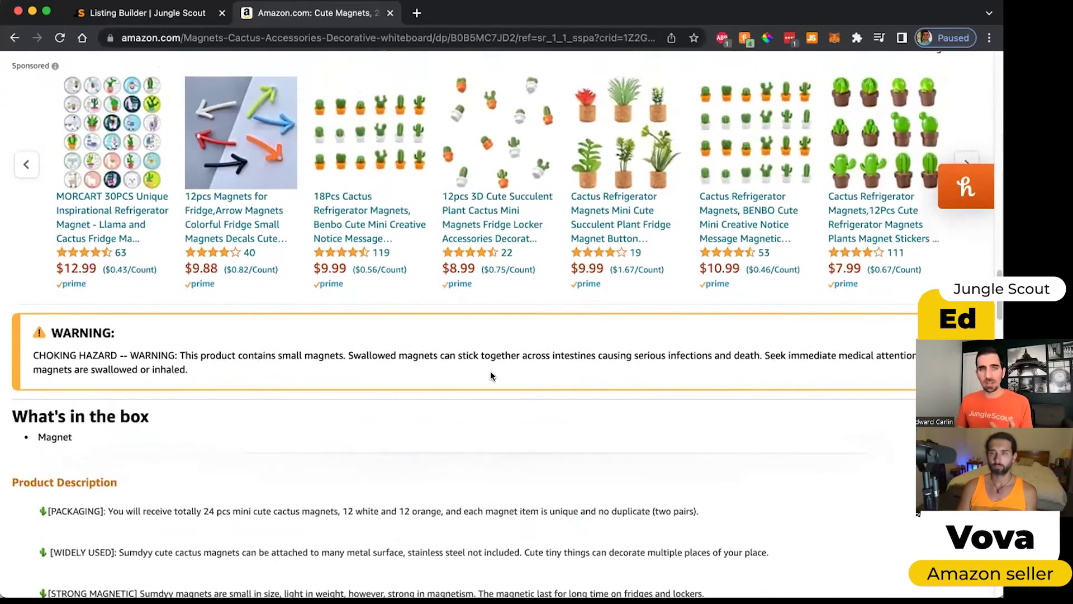
pyautogui.scroll(1, 462, 373)
# Step: Return to the Jungle Scout Listing Builder tab showing the 33 saved drafts
pyautogui.scroll(-1, 459, 374)
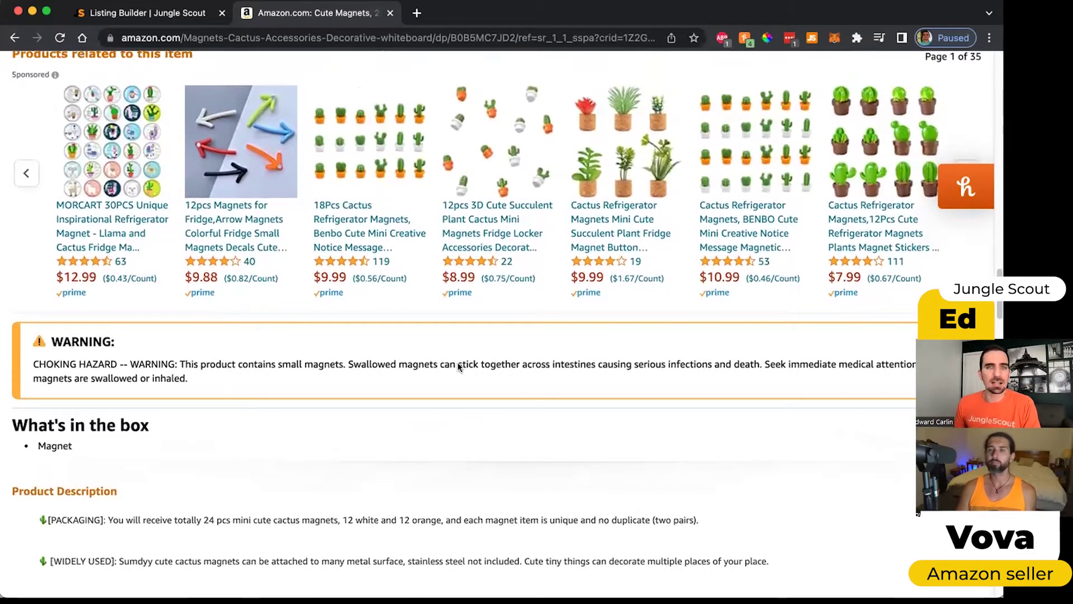
pyautogui.scroll(5, 457, 364)
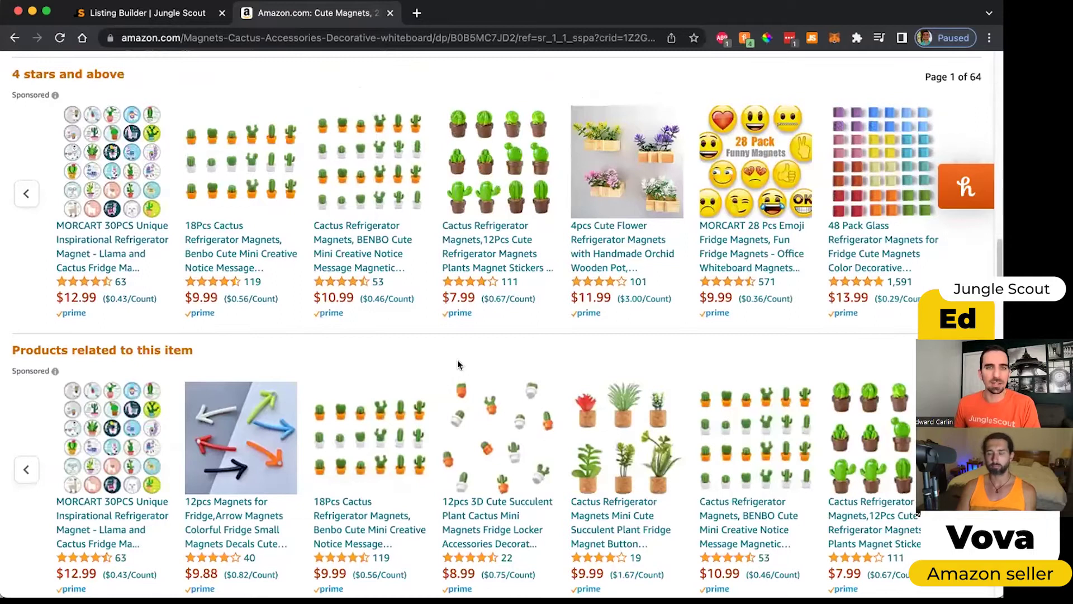
pyautogui.scroll(4, 457, 364)
pyautogui.scroll(6, 399, 205)
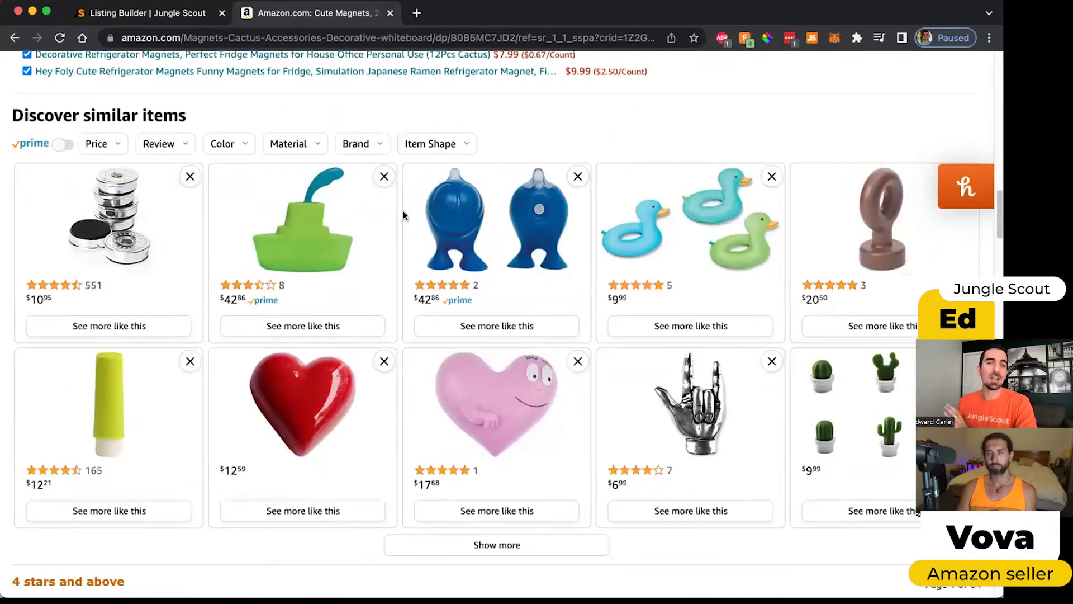
pyautogui.scroll(3, 404, 211)
pyautogui.scroll(10, 484, 260)
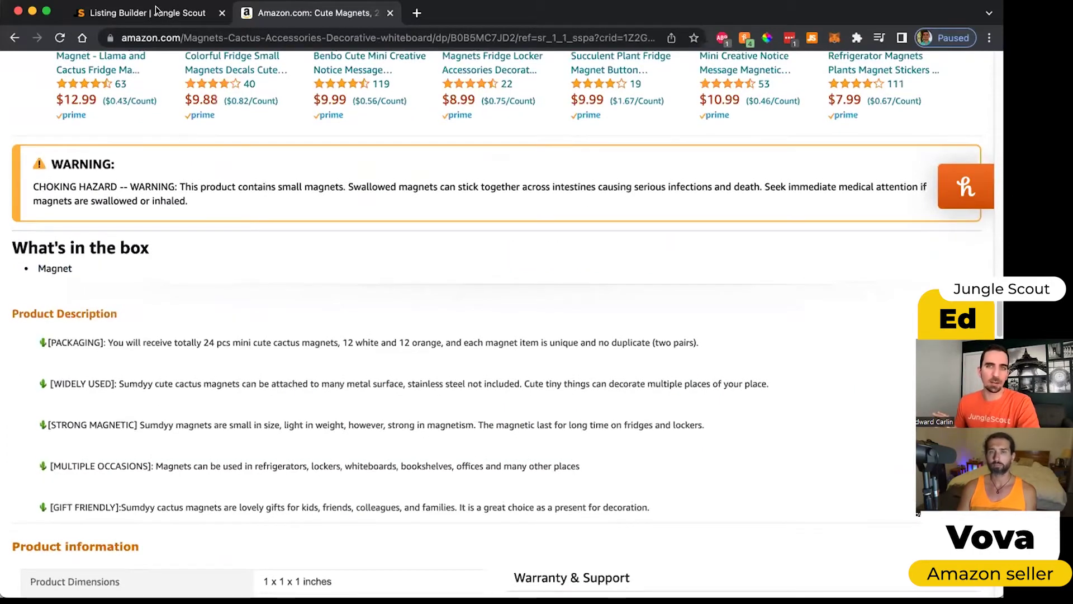
pyautogui.scroll(10, 190, 357)
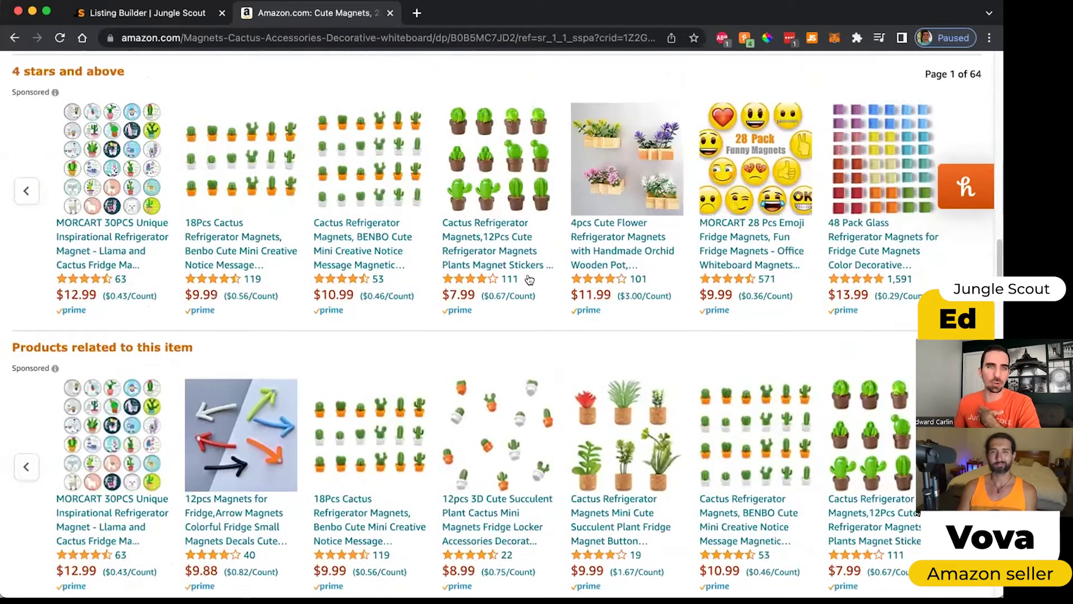
pyautogui.scroll(5, 436, 335)
pyautogui.hotkey('ctrl', 'shift', 'Tab')
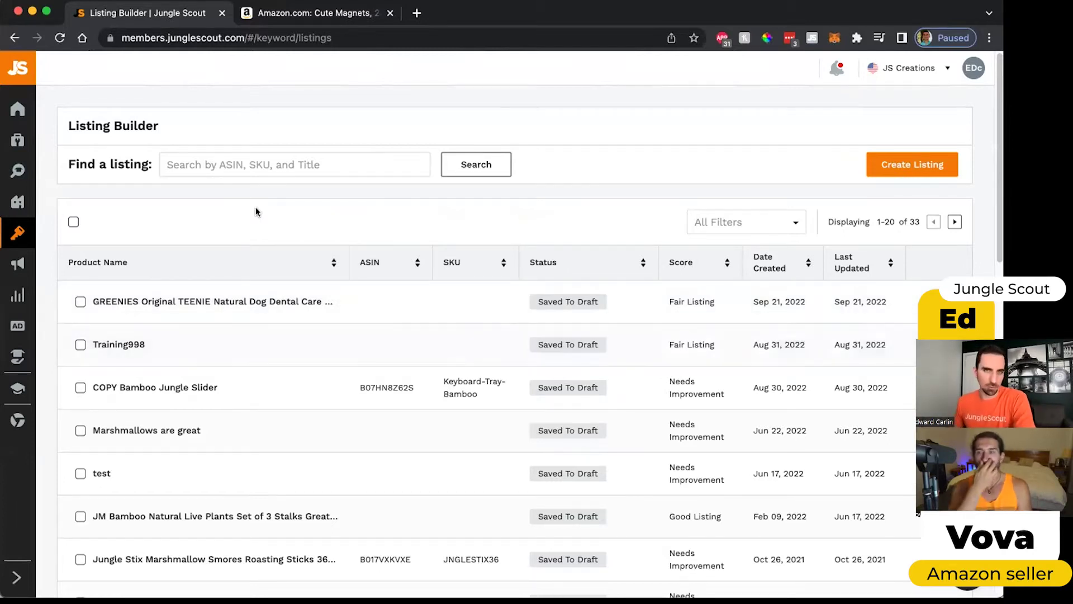
# Step: Look over the saved drafts list, then start a new listing with Create Listing
pyautogui.scroll(-1, 242, 395)
pyautogui.scroll(-6, 242, 395)
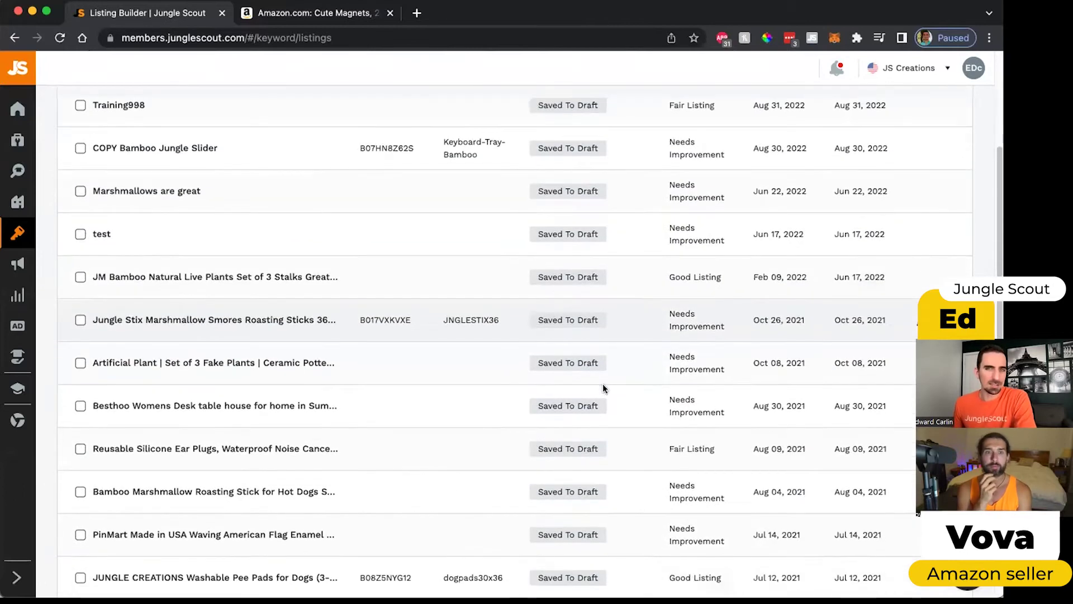
pyautogui.scroll(-4, 562, 366)
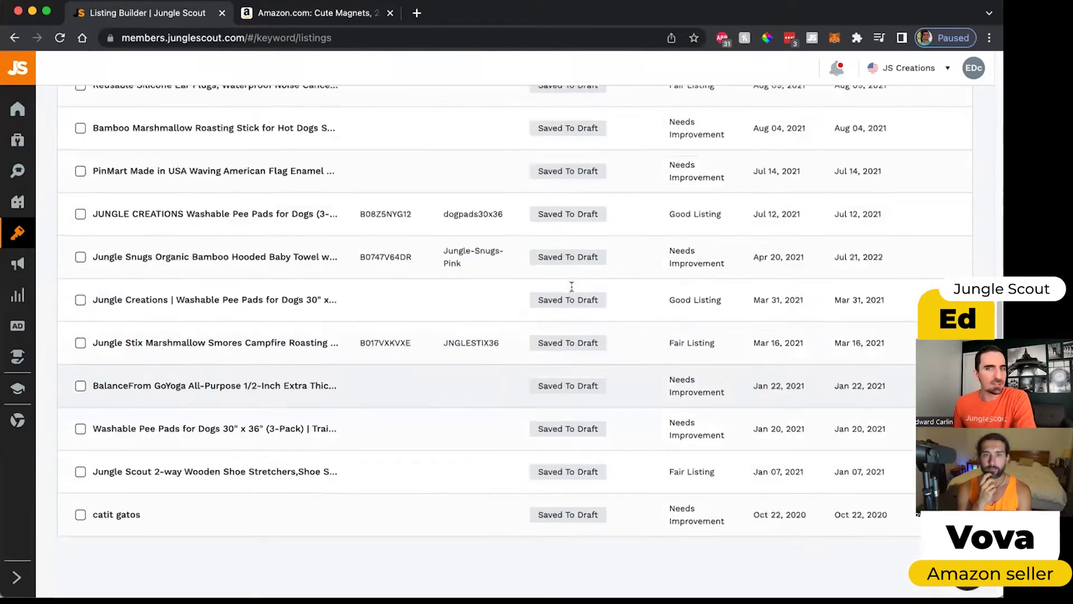
pyautogui.scroll(3, 571, 294)
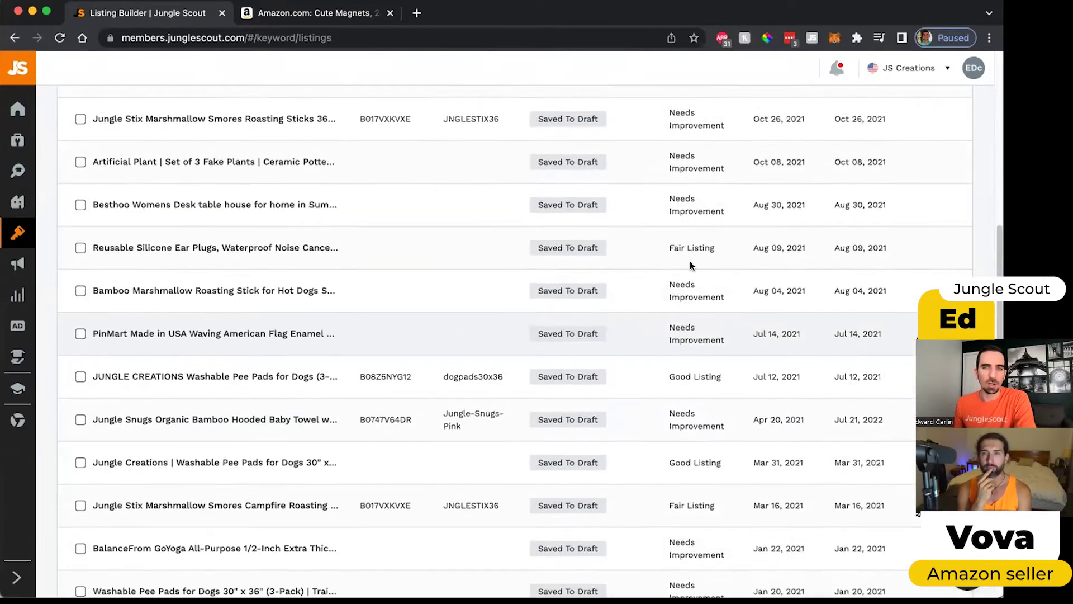
pyautogui.scroll(8, 690, 188)
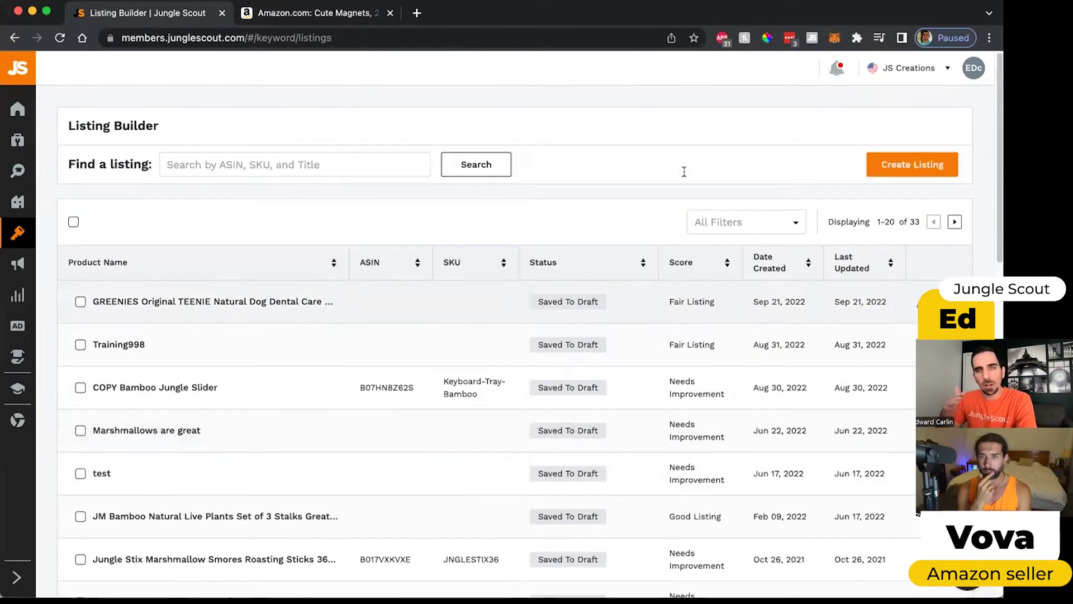
pyautogui.scroll(-2, 685, 212)
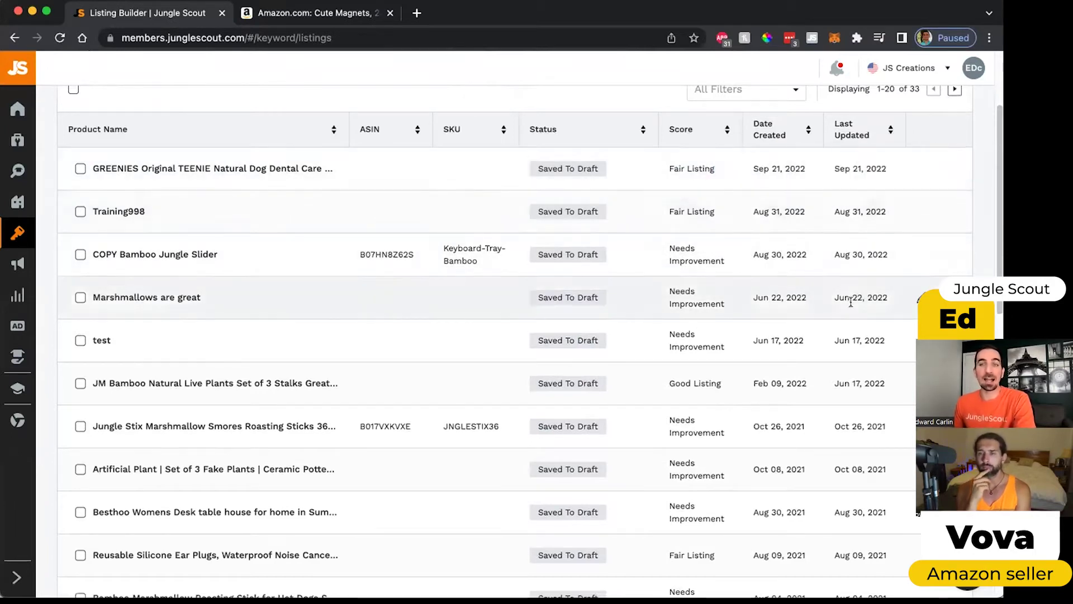
pyautogui.scroll(2, 863, 264)
pyautogui.scroll(1, 863, 265)
pyautogui.click(917, 162)
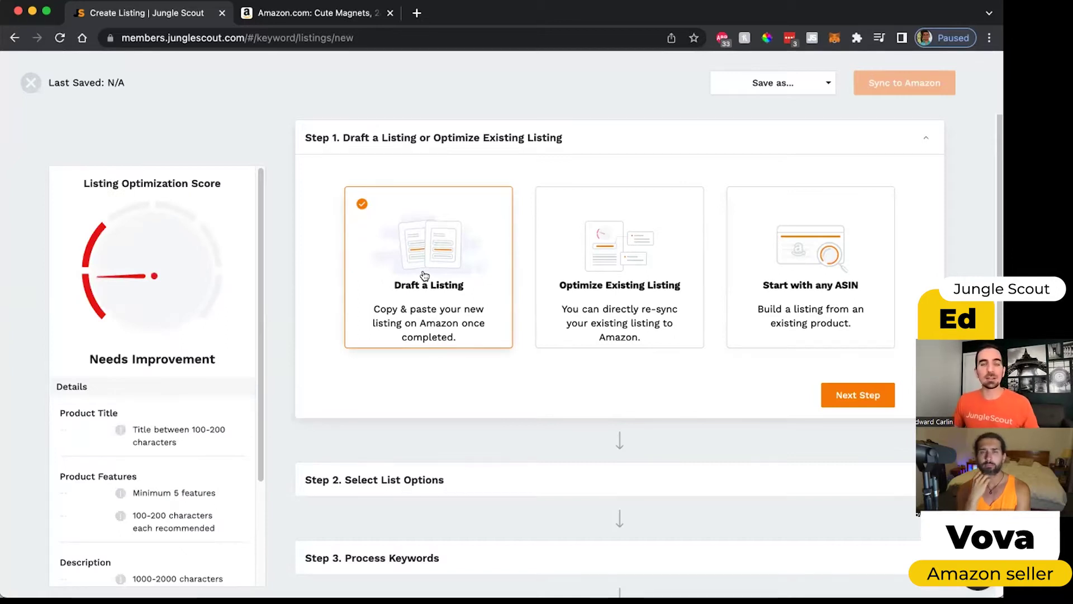
# Step: Compare the Optimize Existing Listing and Start with any ASIN options, then settle on Draft a Listing
pyautogui.click(631, 256)
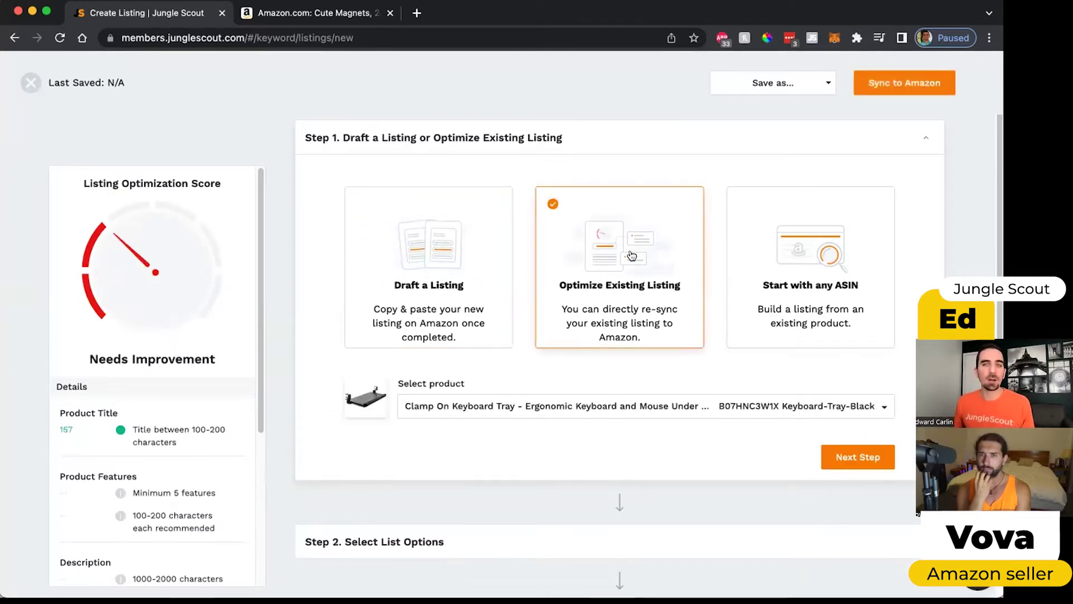
pyautogui.click(684, 409)
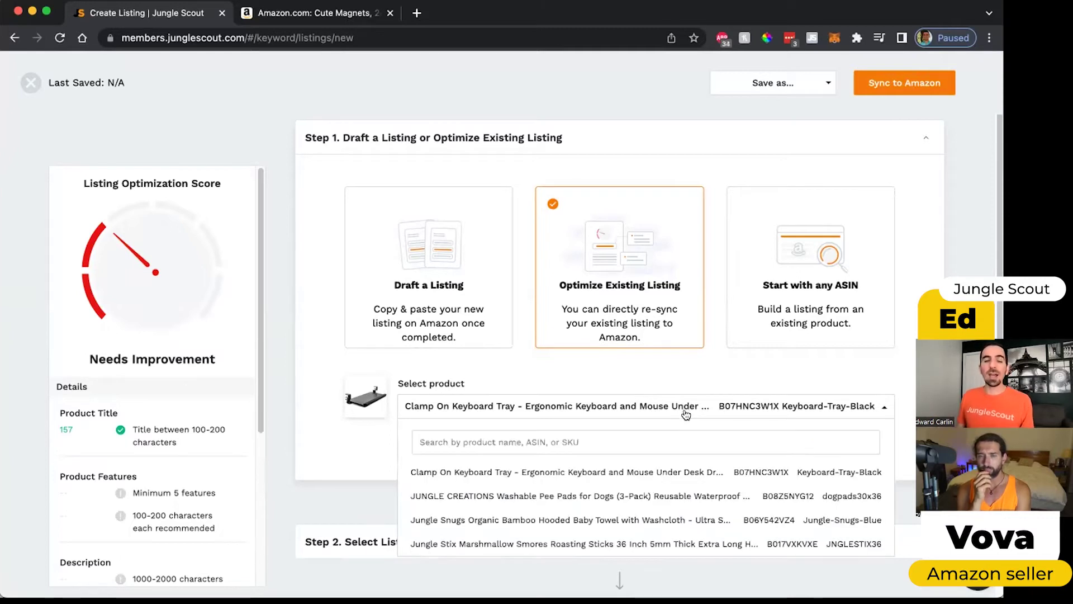
pyautogui.scroll(-2, 643, 461)
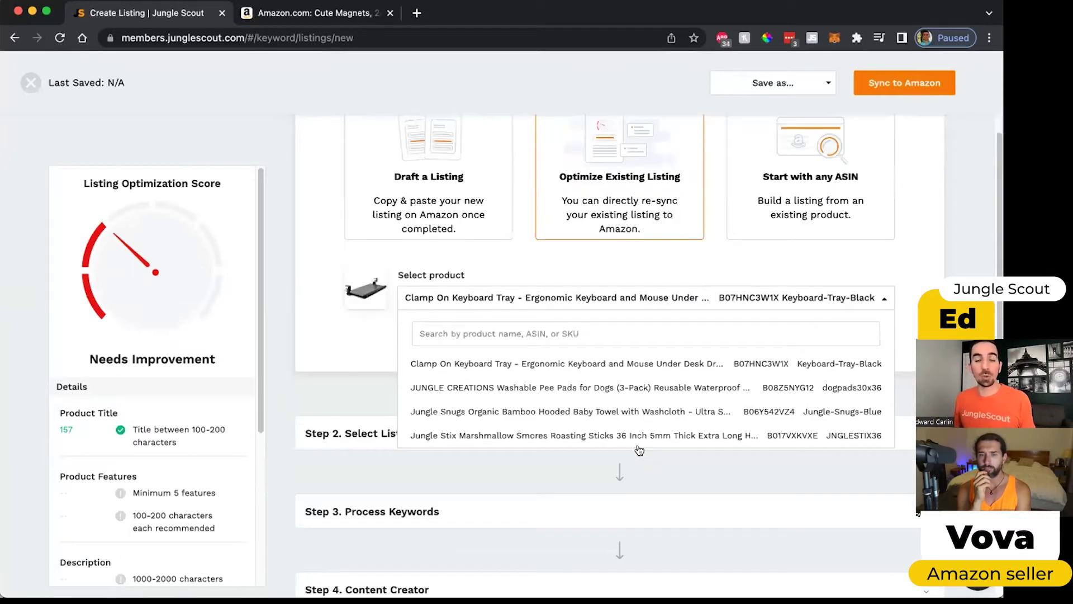
pyautogui.scroll(1, 639, 450)
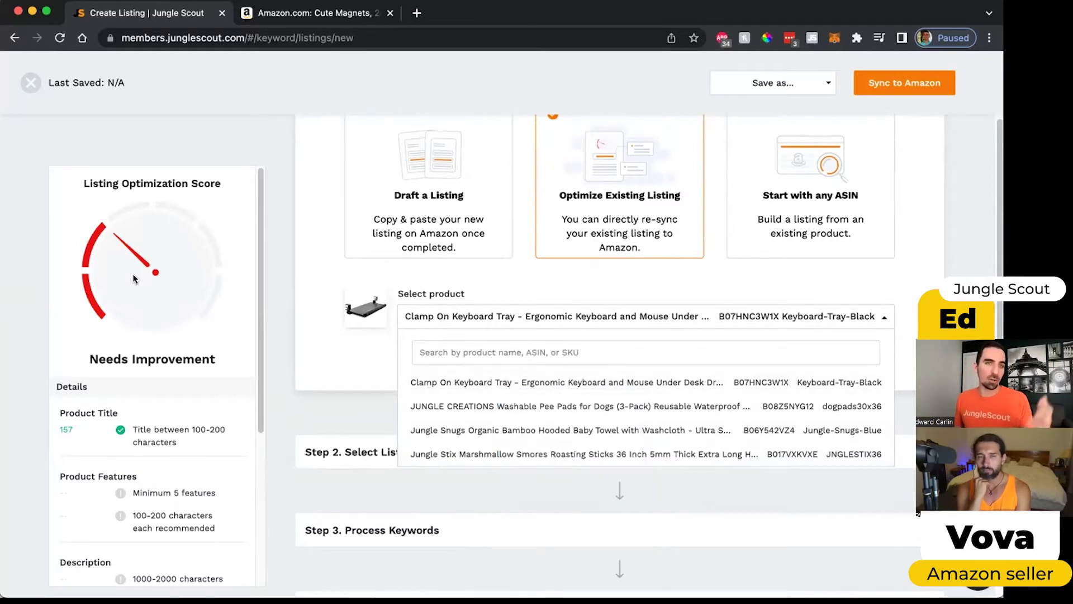
pyautogui.click(808, 235)
pyautogui.scroll(2, 839, 342)
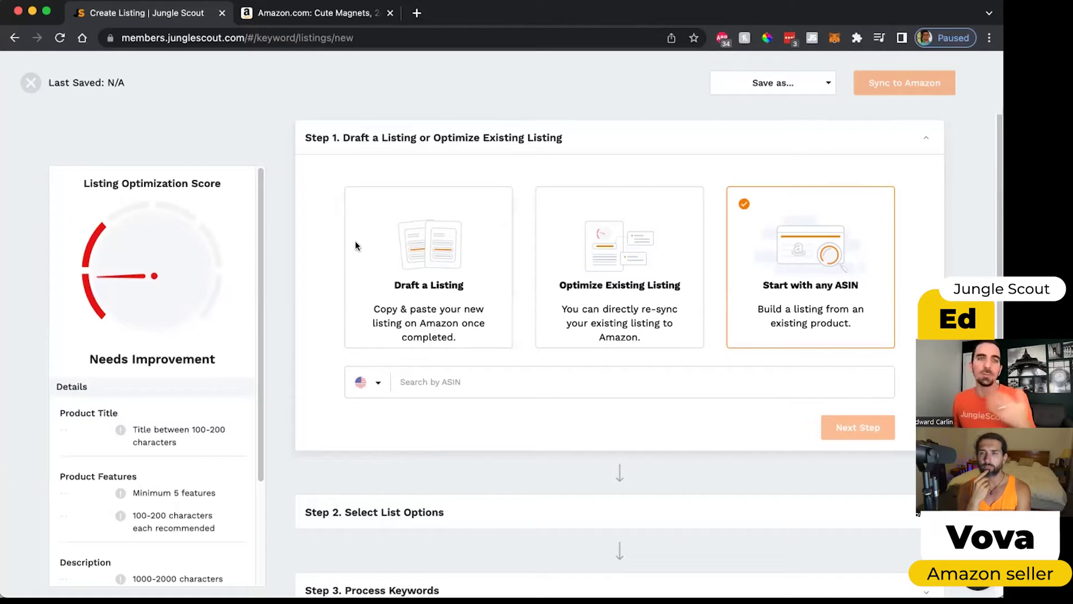
pyautogui.click(428, 288)
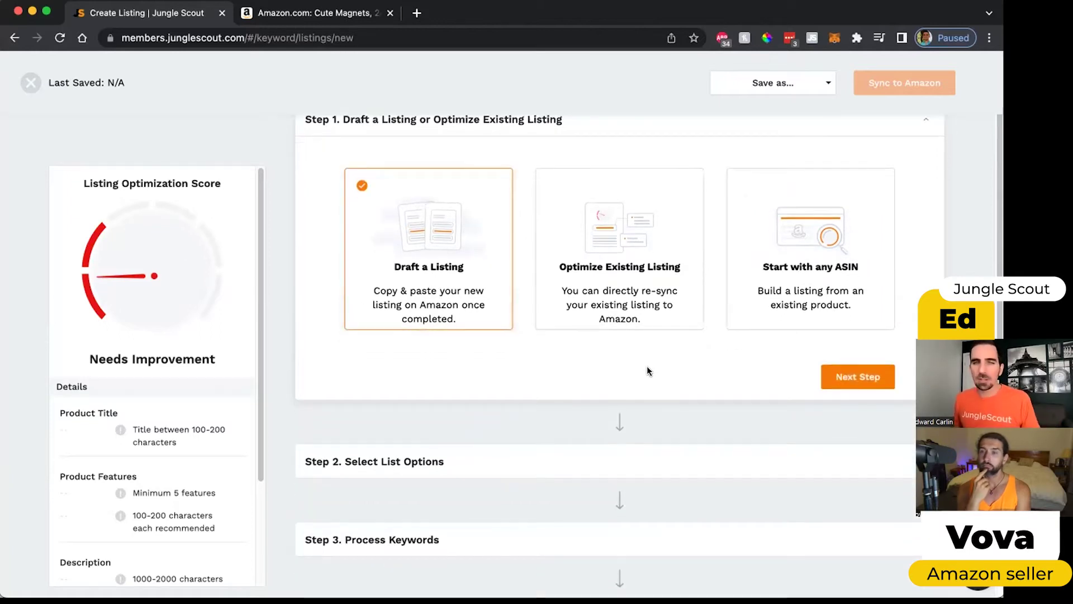
pyautogui.scroll(-2, 646, 365)
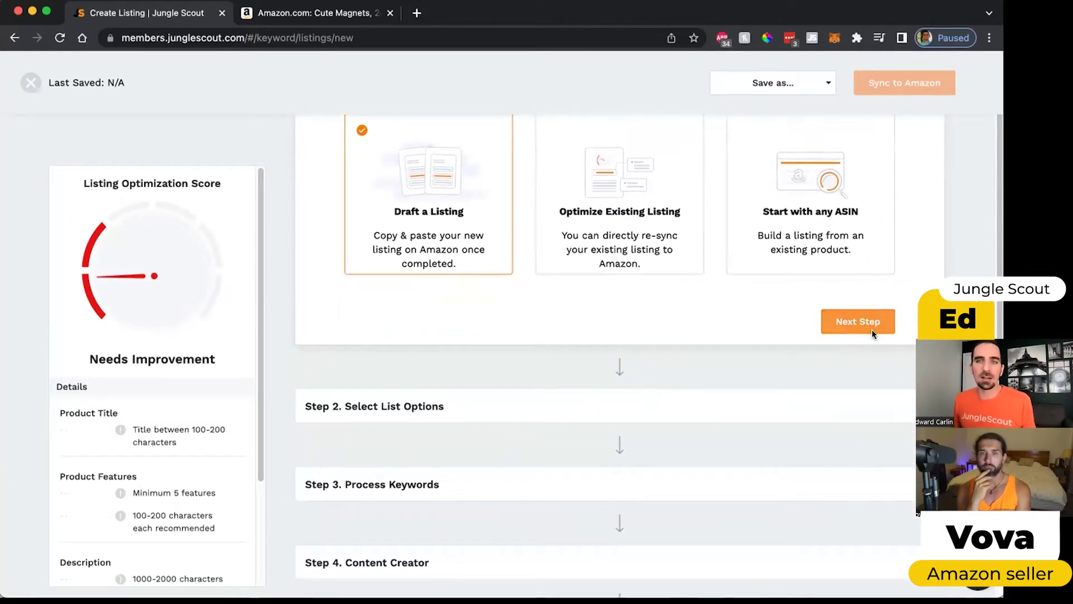
# Step: Advance to Step 2 and include the Cat Toys keyword list
pyautogui.click(872, 334)
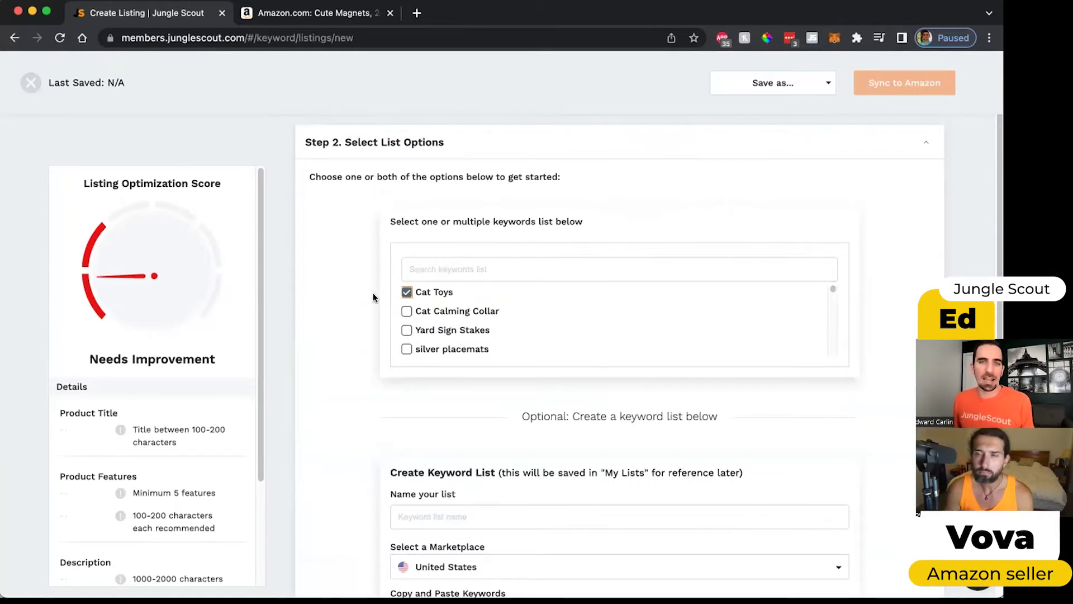
pyautogui.scroll(-5, 374, 297)
pyautogui.scroll(5, 431, 301)
pyautogui.scroll(-1, 436, 320)
pyautogui.scroll(1, 436, 320)
pyautogui.click(436, 318)
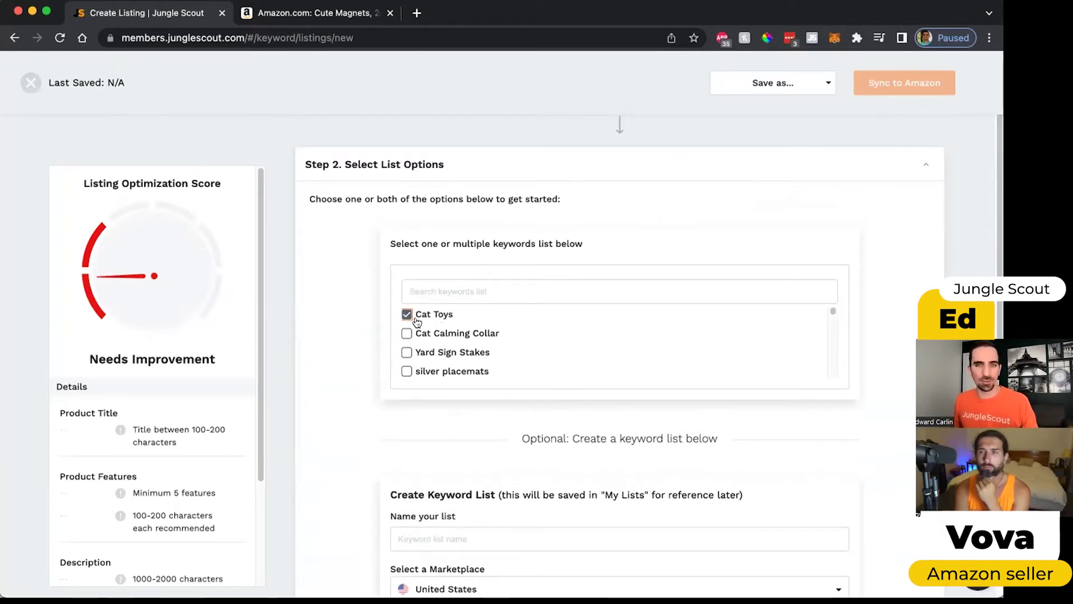
pyautogui.scroll(-4, 345, 360)
# Step: Look over the Create Keyword List name and keywords fields, then bring up Step 3 Process Keywords
pyautogui.click(441, 316)
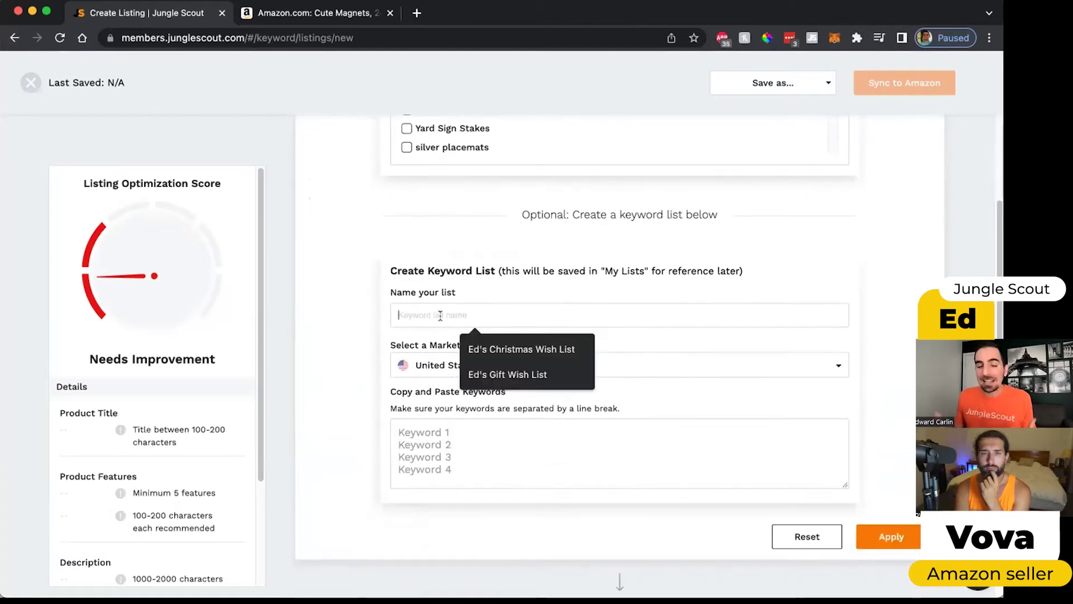
pyautogui.click(463, 434)
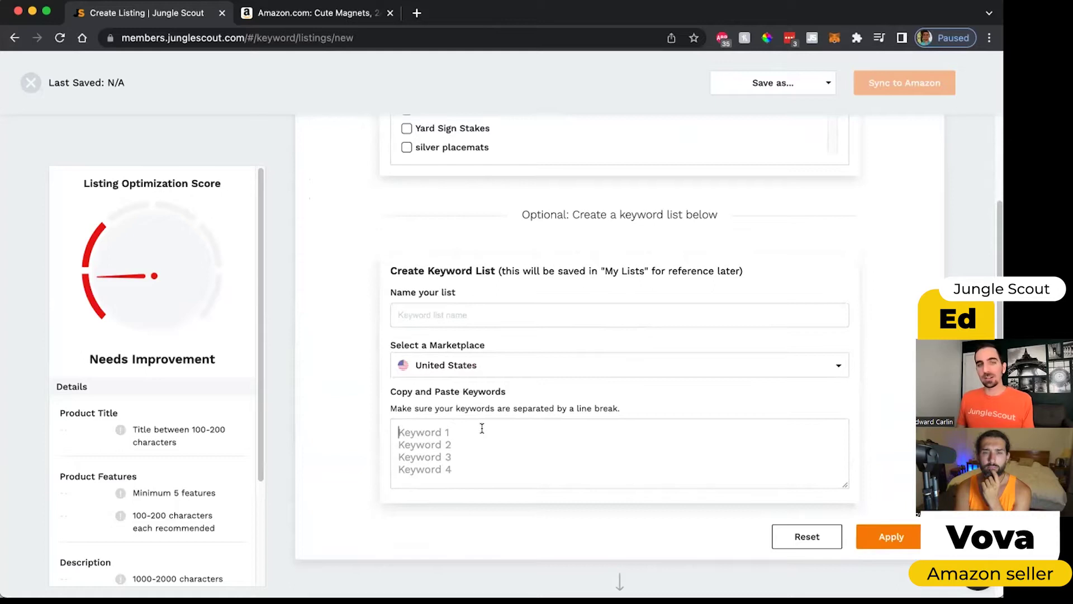
pyautogui.scroll(5, 522, 286)
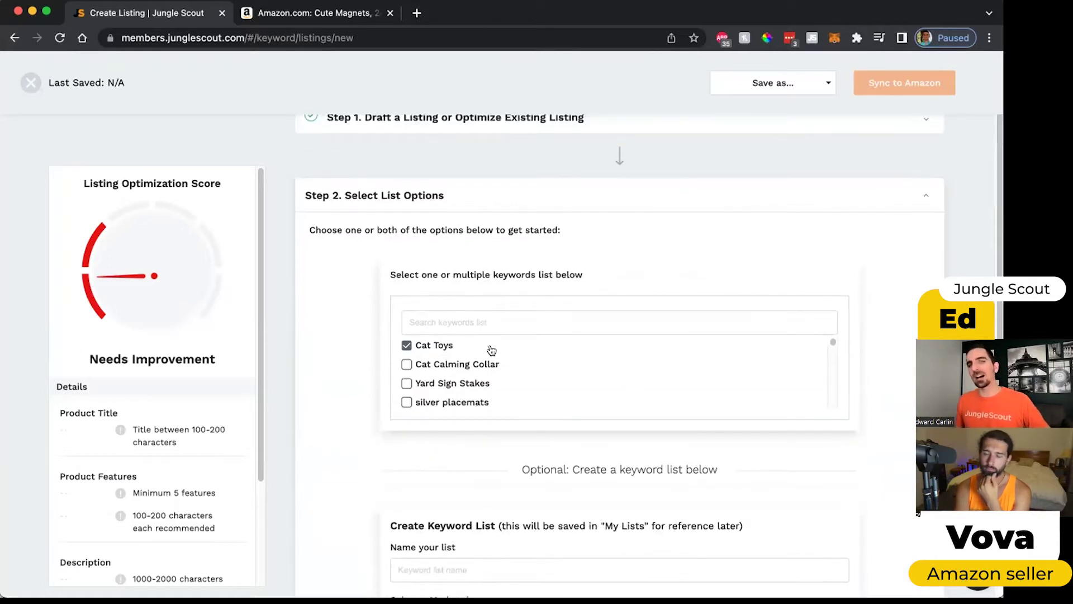
pyautogui.scroll(-5, 691, 330)
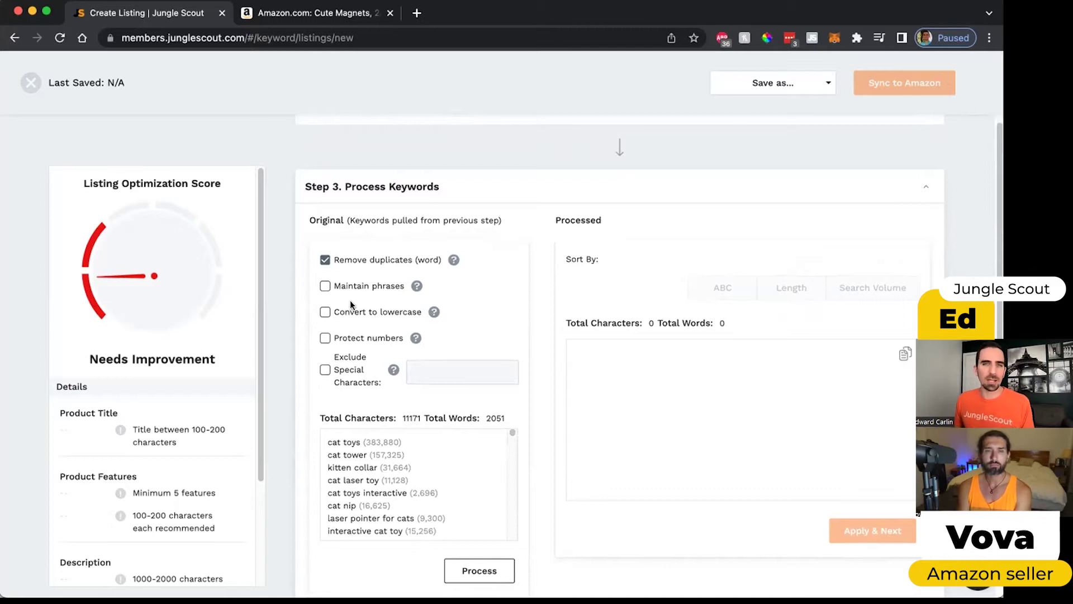
# Step: Keep keyword phrases intact, leave special characters included, and process the original keywords
pyautogui.click(325, 286)
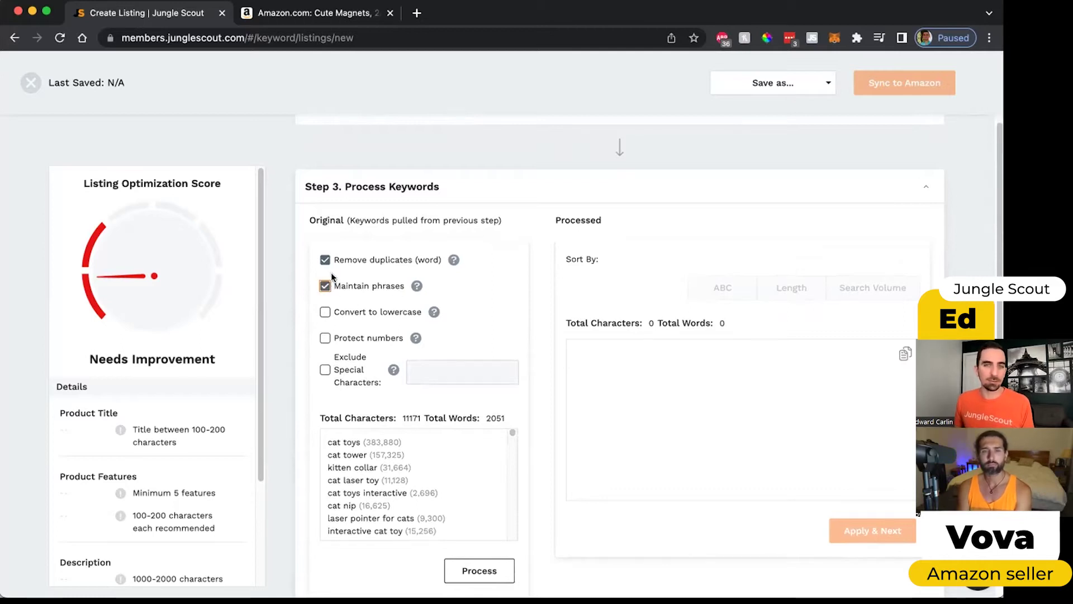
pyautogui.click(325, 285)
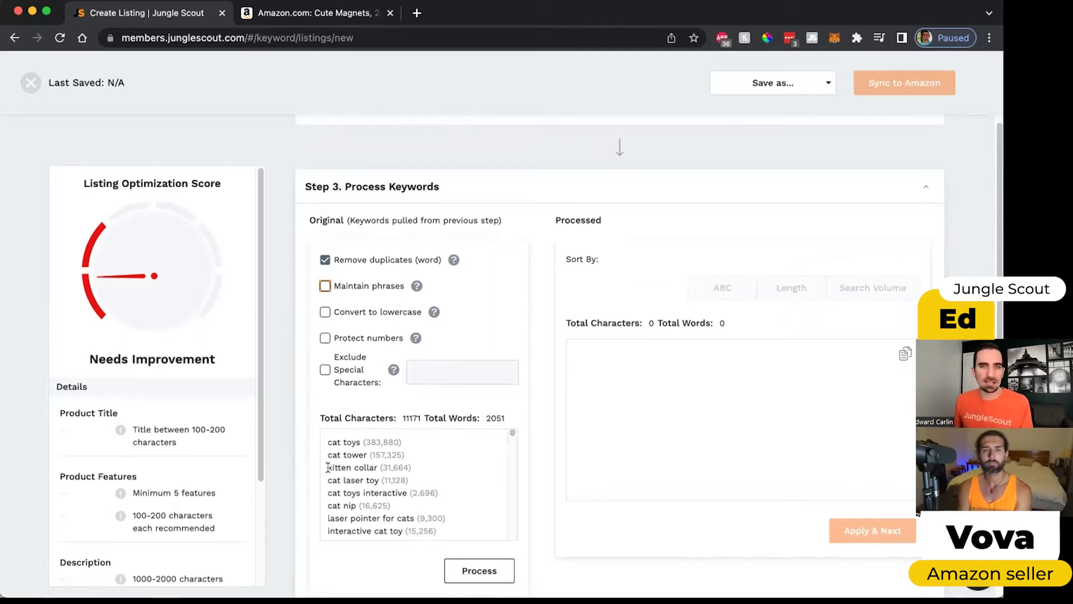
pyautogui.moveTo(328, 468); pyautogui.dragTo(373, 461)
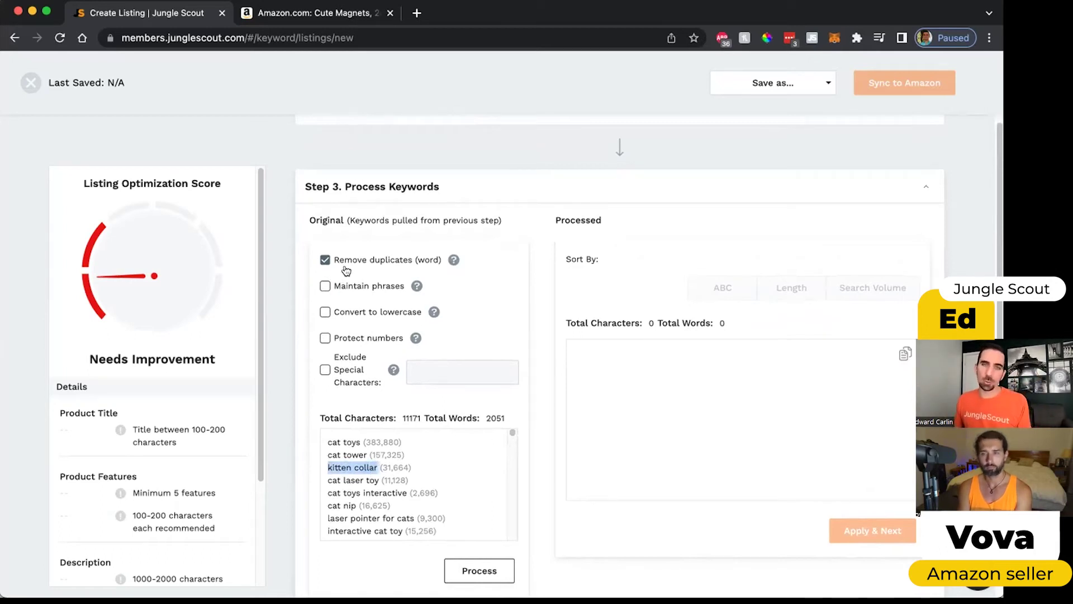
pyautogui.click(325, 287)
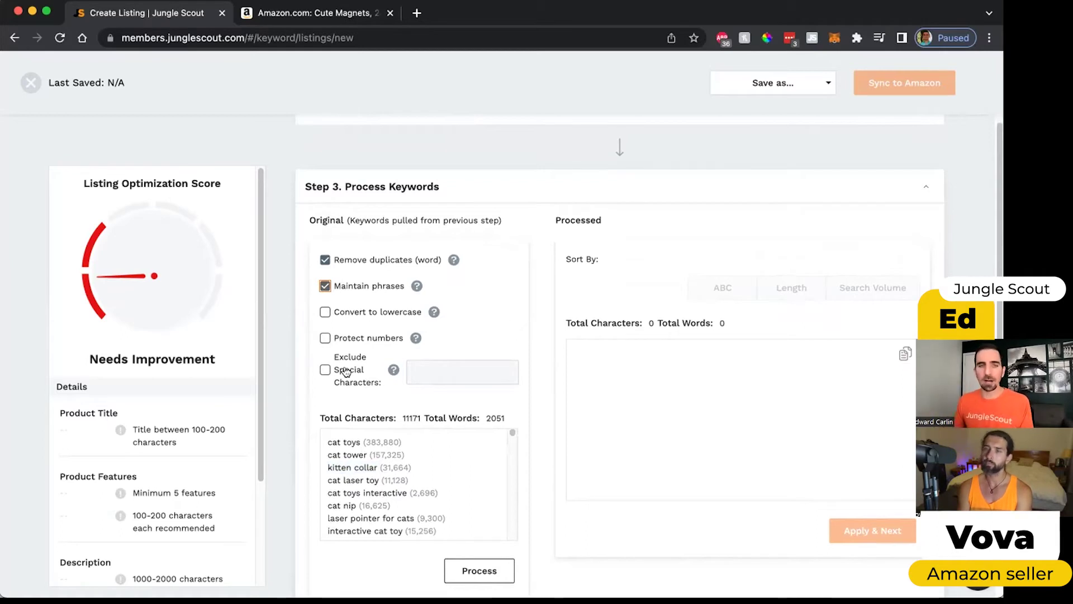
pyautogui.click(325, 370)
pyautogui.click(325, 371)
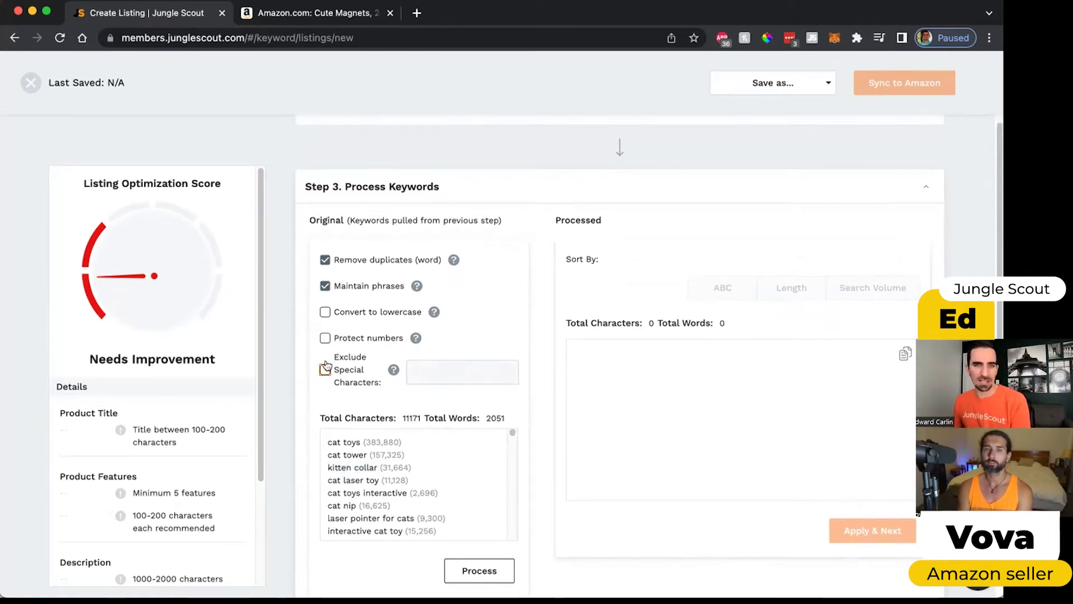
pyautogui.scroll(-1, 545, 419)
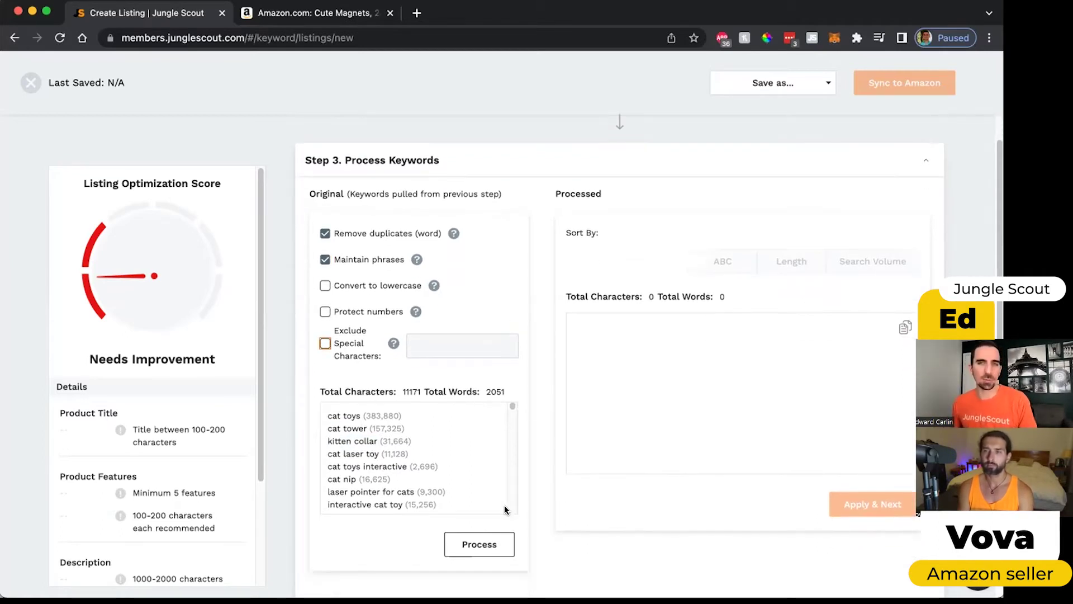
pyautogui.click(470, 545)
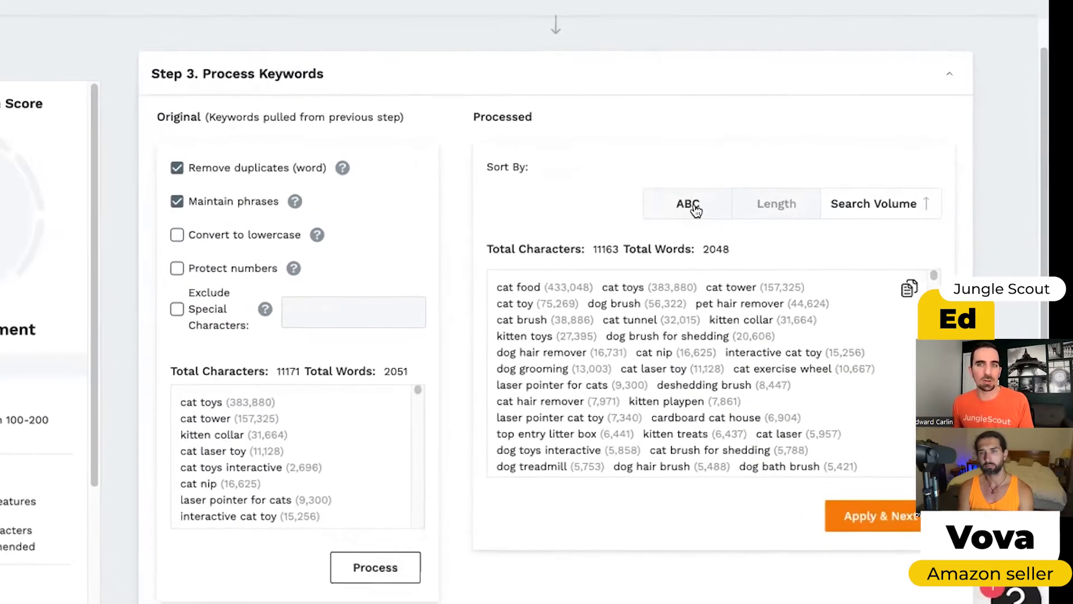
# Step: Sort the processed keywords by search volume, highest first, and apply them
pyautogui.click(724, 263)
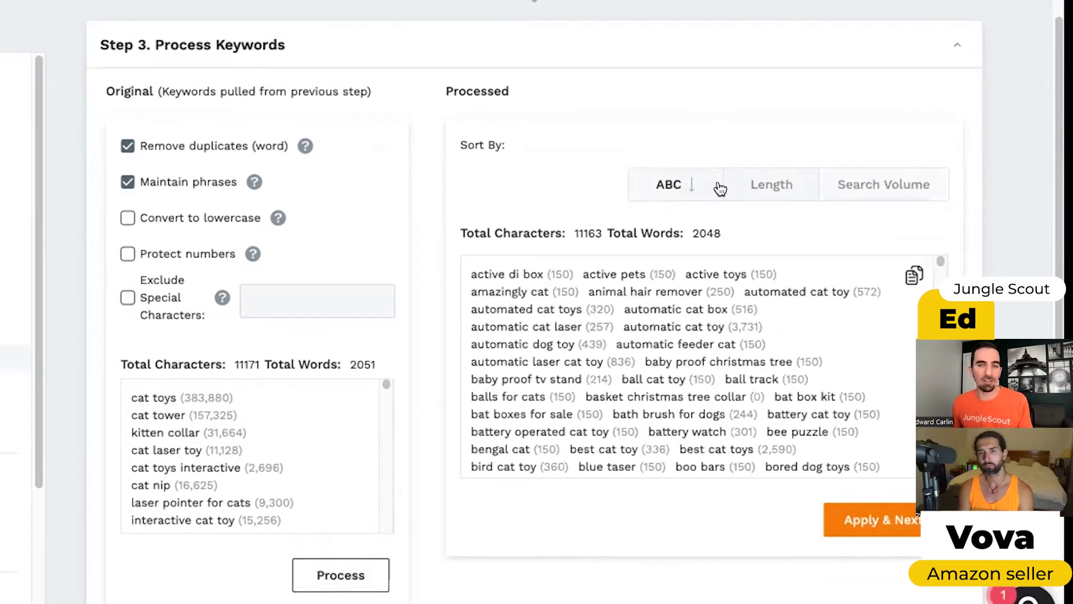
pyautogui.click(754, 187)
pyautogui.click(868, 193)
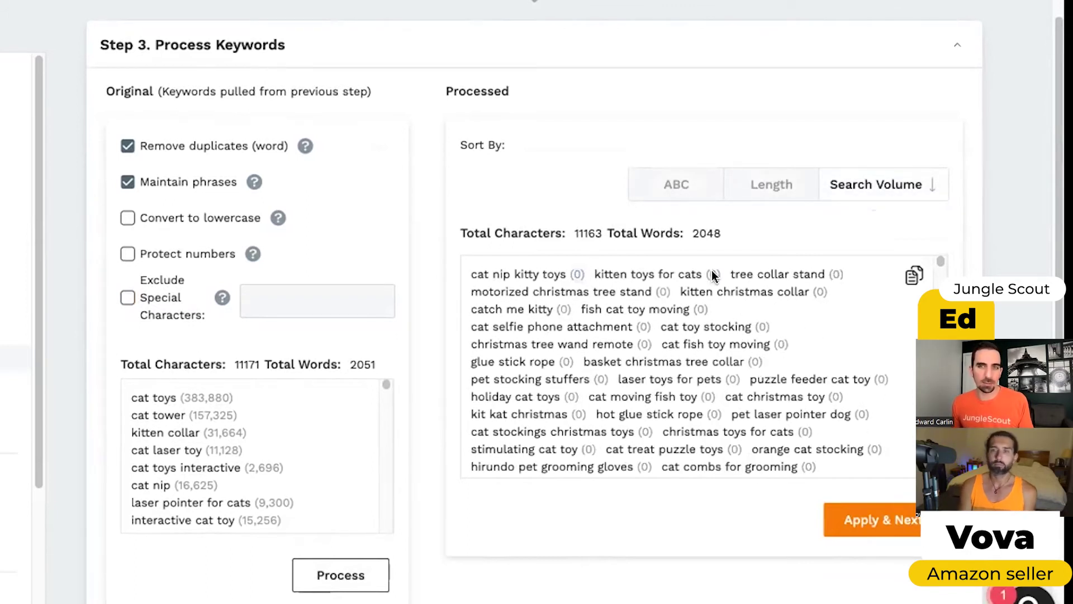
pyautogui.click(898, 185)
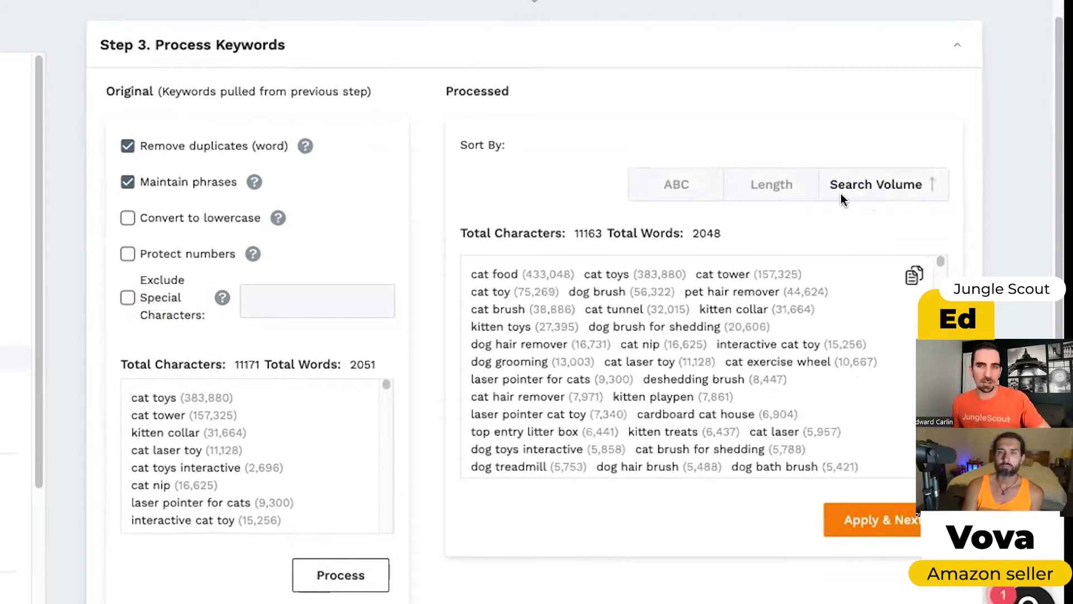
pyautogui.moveTo(471, 274); pyautogui.dragTo(556, 272)
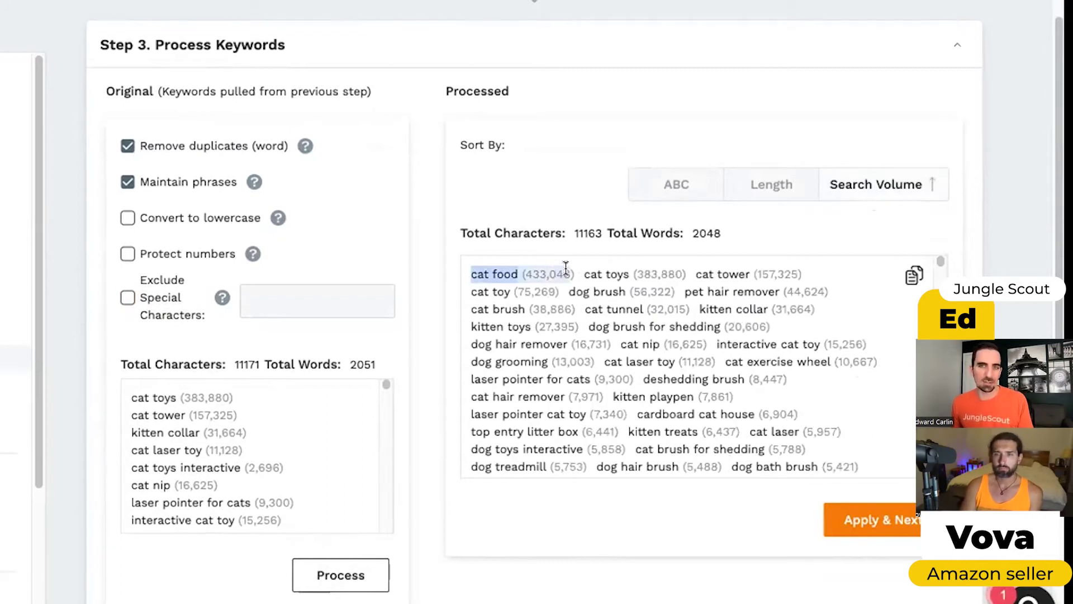
pyautogui.click(567, 143)
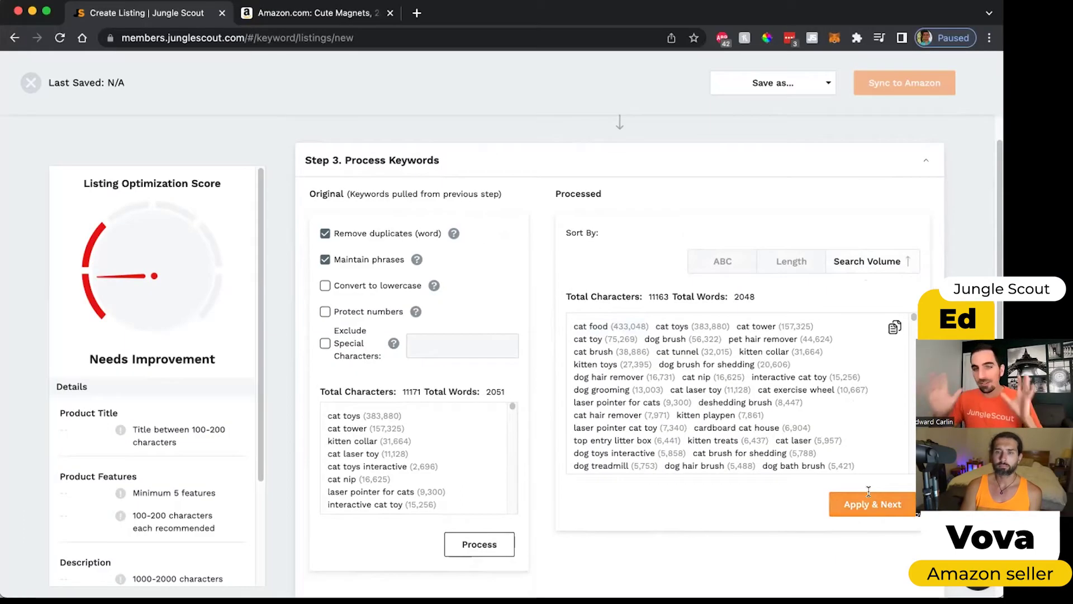
pyautogui.click(870, 502)
pyautogui.scroll(-3, 550, 256)
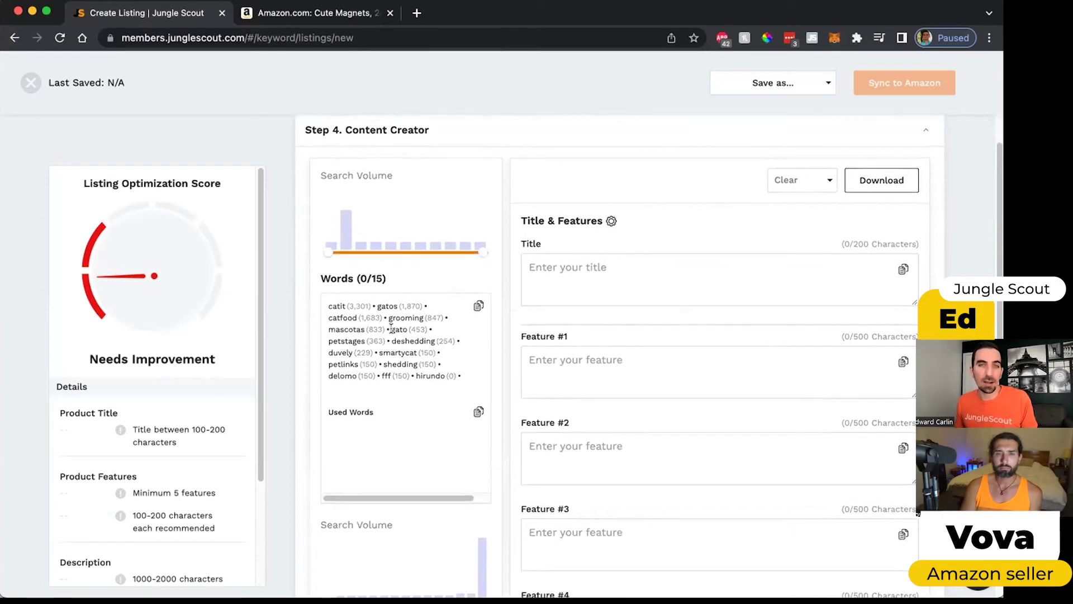
pyautogui.scroll(-4, 423, 317)
pyautogui.scroll(3, 413, 344)
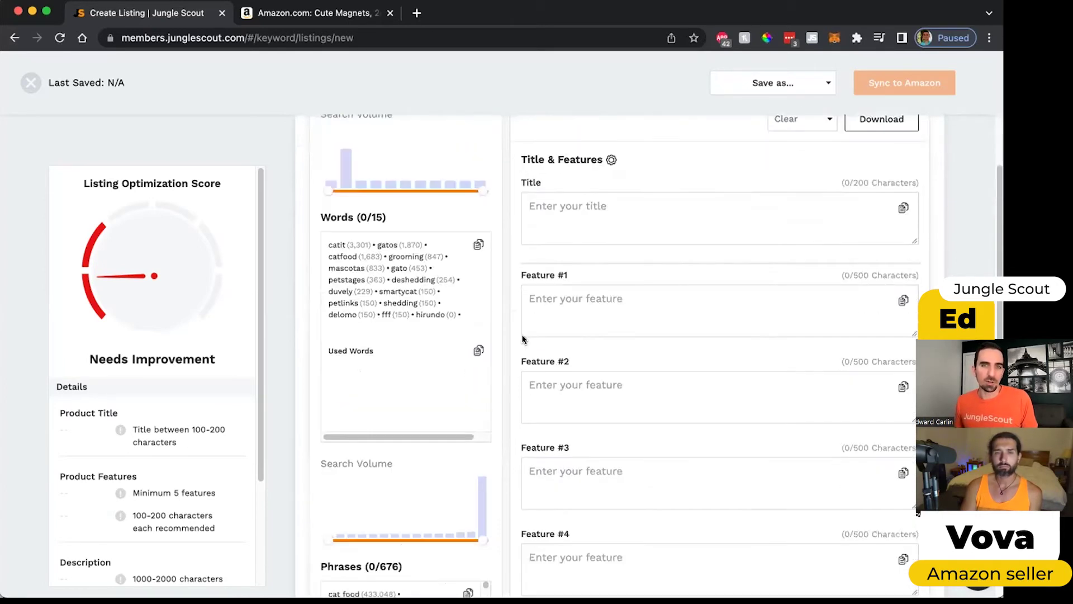
pyautogui.scroll(-1, 396, 313)
pyautogui.scroll(-9, 396, 314)
pyautogui.scroll(1, 396, 316)
pyautogui.scroll(3, 396, 315)
pyautogui.scroll(-2, 396, 316)
pyautogui.scroll(-2, 395, 316)
pyautogui.scroll(10, 609, 197)
pyautogui.scroll(-5, 606, 375)
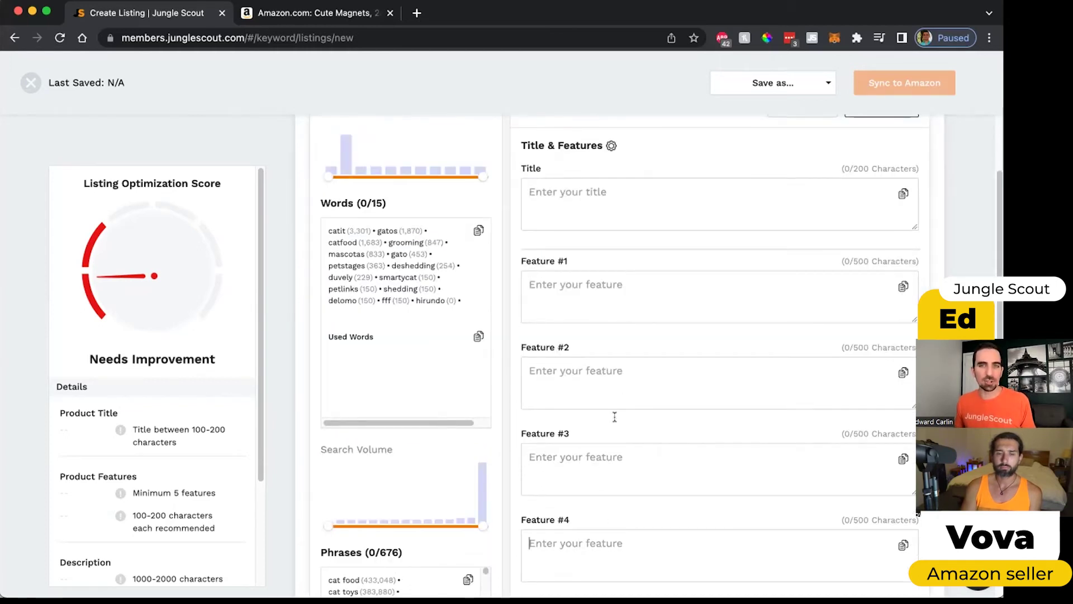
pyautogui.scroll(-2, 613, 414)
pyautogui.scroll(-6, 544, 269)
pyautogui.scroll(-1, 531, 271)
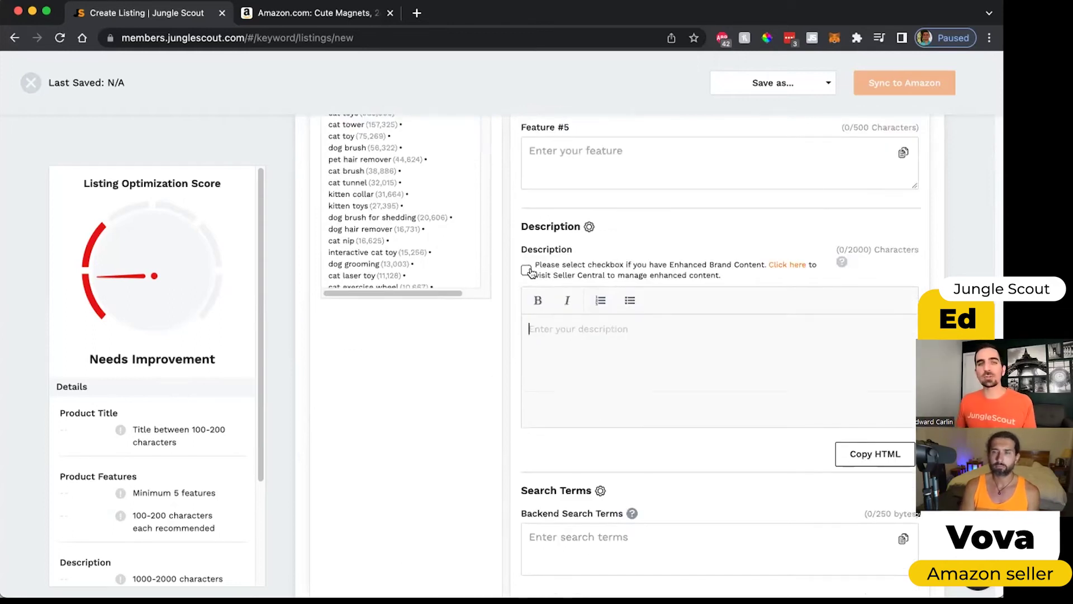
pyautogui.click(528, 271)
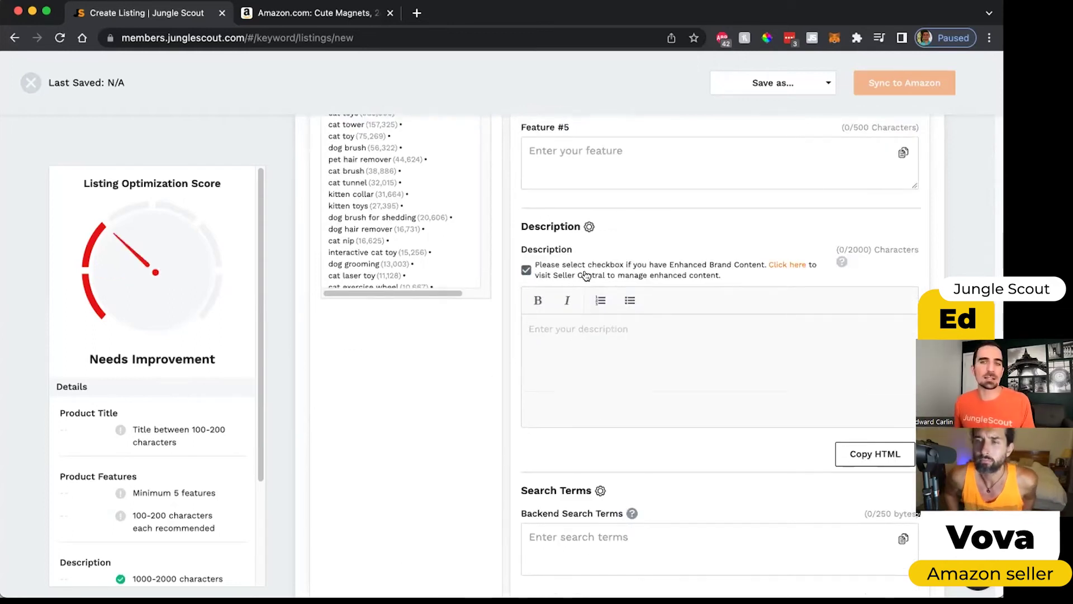
pyautogui.scroll(1, 552, 282)
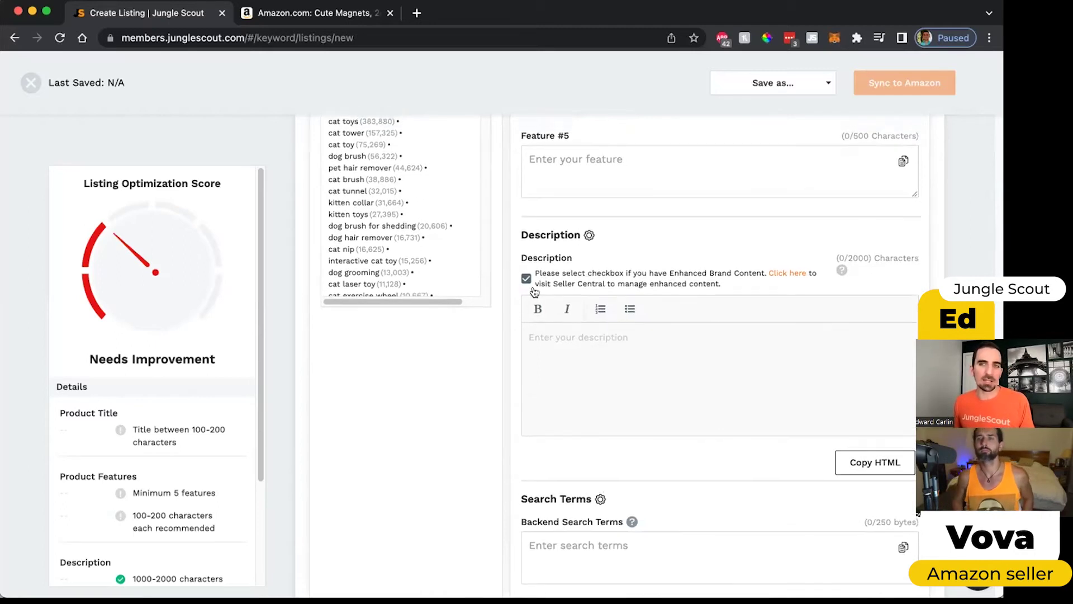
pyautogui.click(527, 279)
pyautogui.scroll(-2, 615, 423)
pyautogui.click(615, 426)
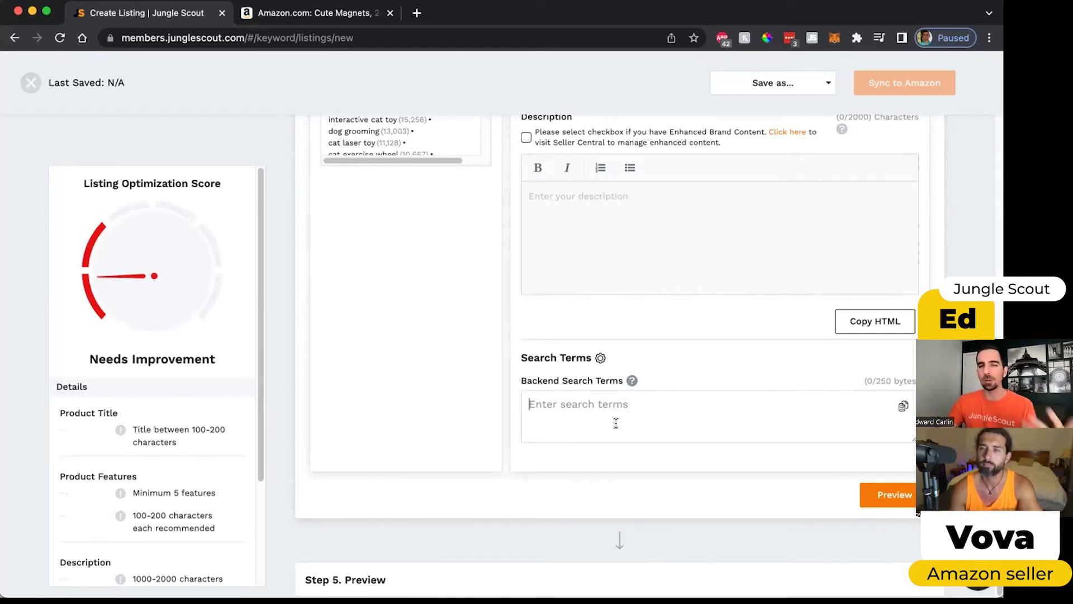
# Step: Enter the title 'Catit, gatos, catfood, mascotas' and check the 100-200 character guideline
pyautogui.scroll(15, 591, 279)
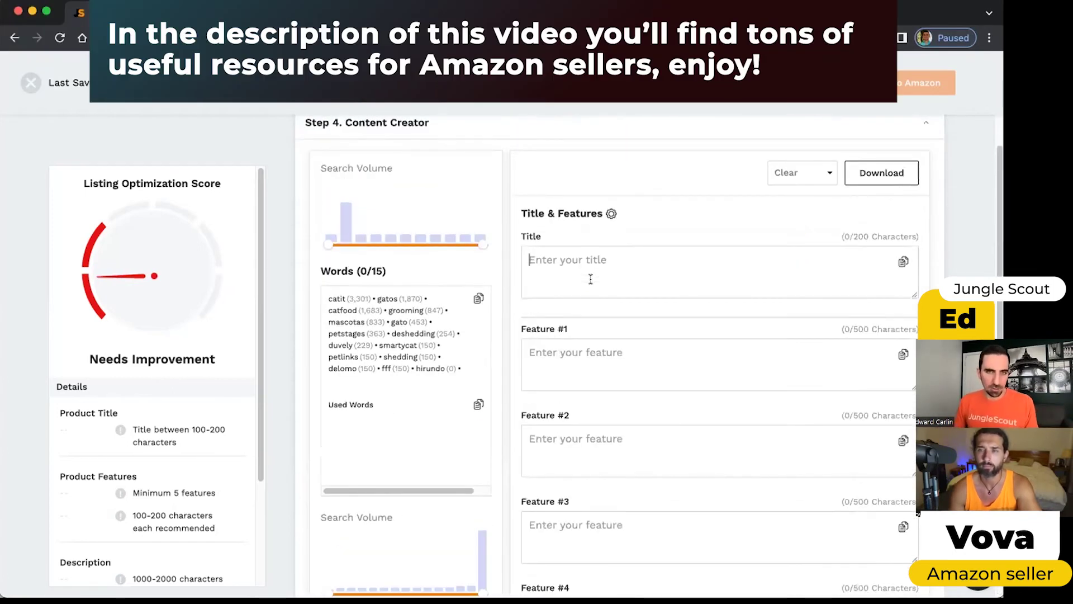
pyautogui.write('Catit, gatos, catfood, mas')
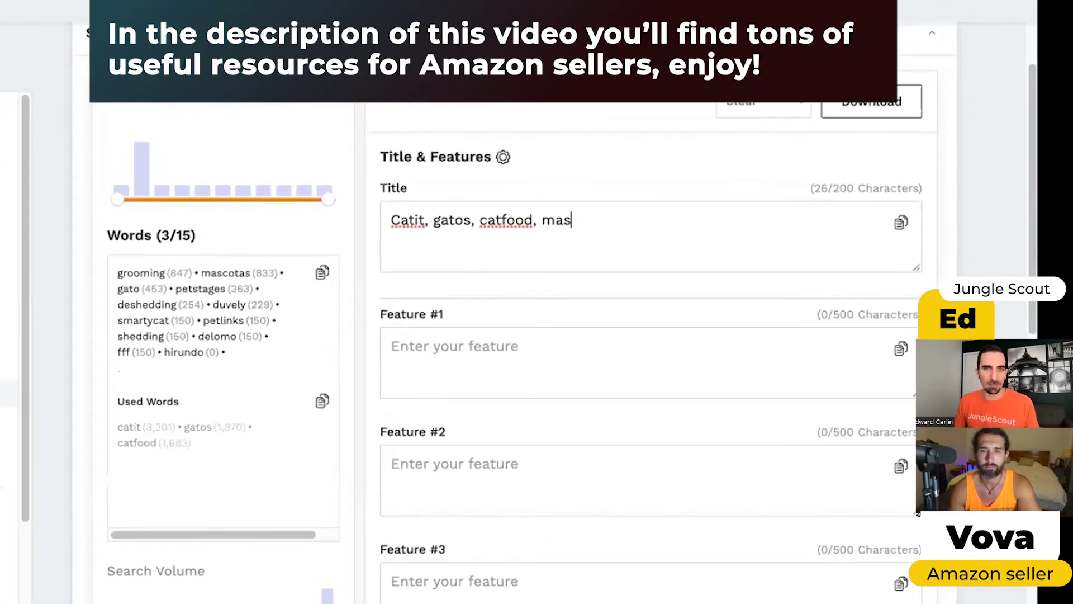
pyautogui.write('cotas')
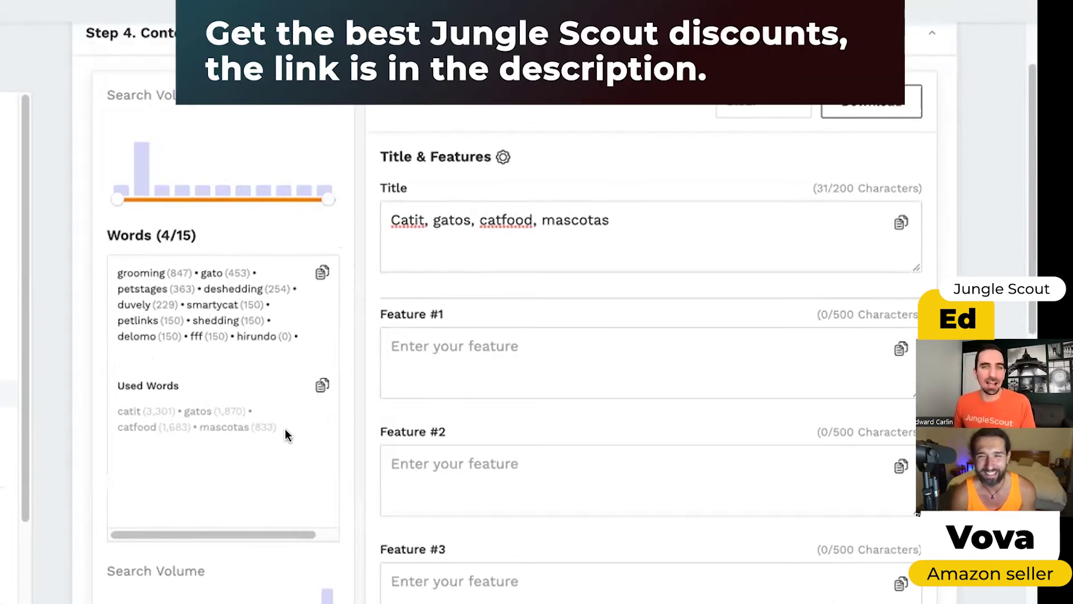
pyautogui.moveTo(261, 541)
pyautogui.mouseDown()
pyautogui.moveTo(270, 526)
pyautogui.moveTo(166, 541)
pyautogui.mouseUp()
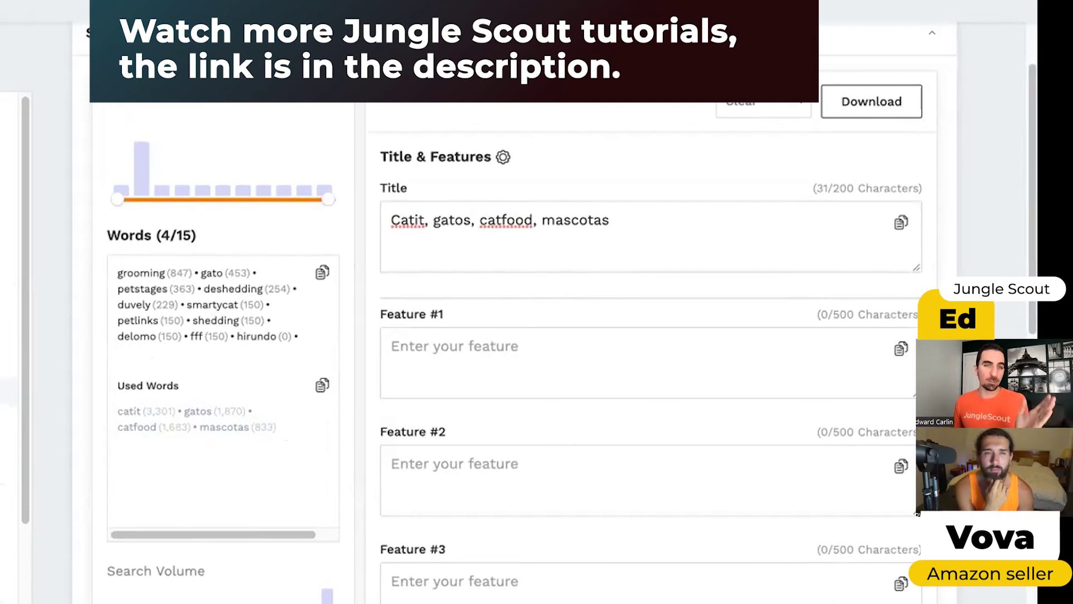
pyautogui.scroll(-5, 14, 335)
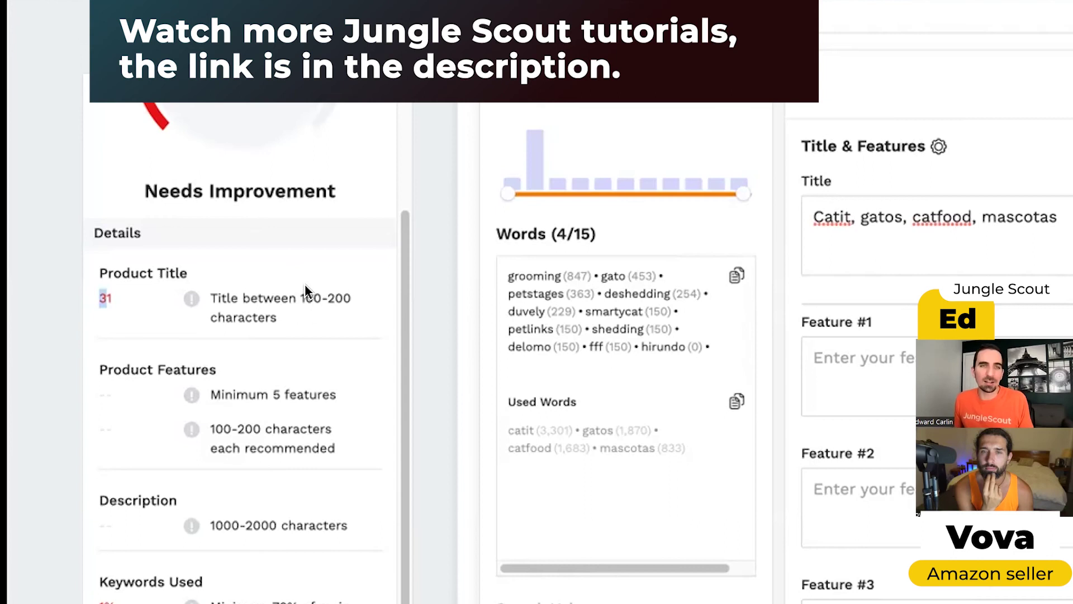
pyautogui.moveTo(194, 310); pyautogui.dragTo(227, 307)
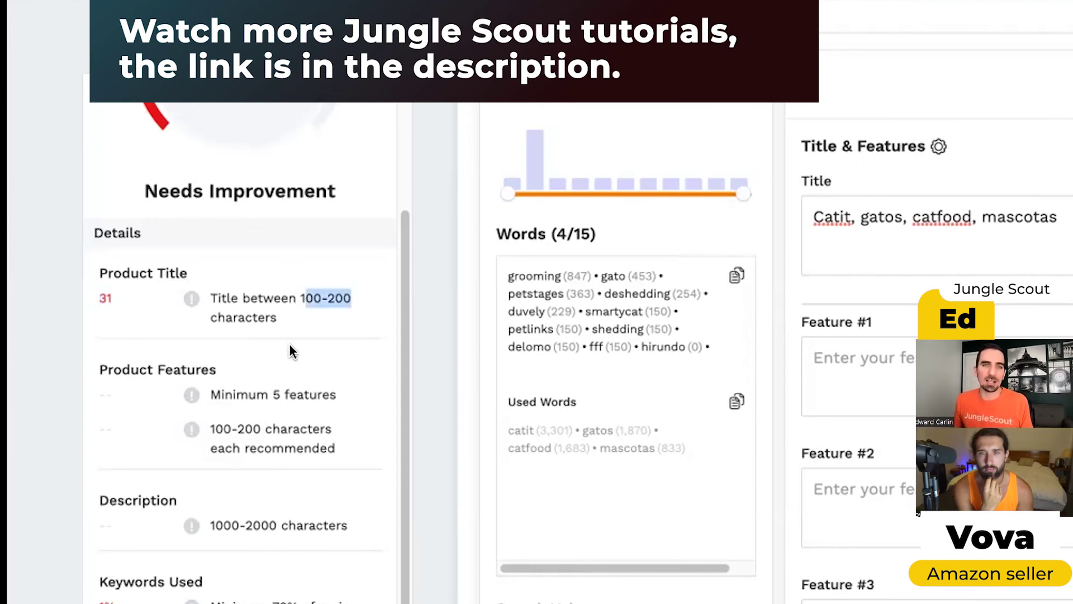
pyautogui.scroll(-1, 190, 486)
# Step: Set Feature #1 to 'smartycat' and Feature #2 to 'Hirundo'
pyautogui.click(853, 374)
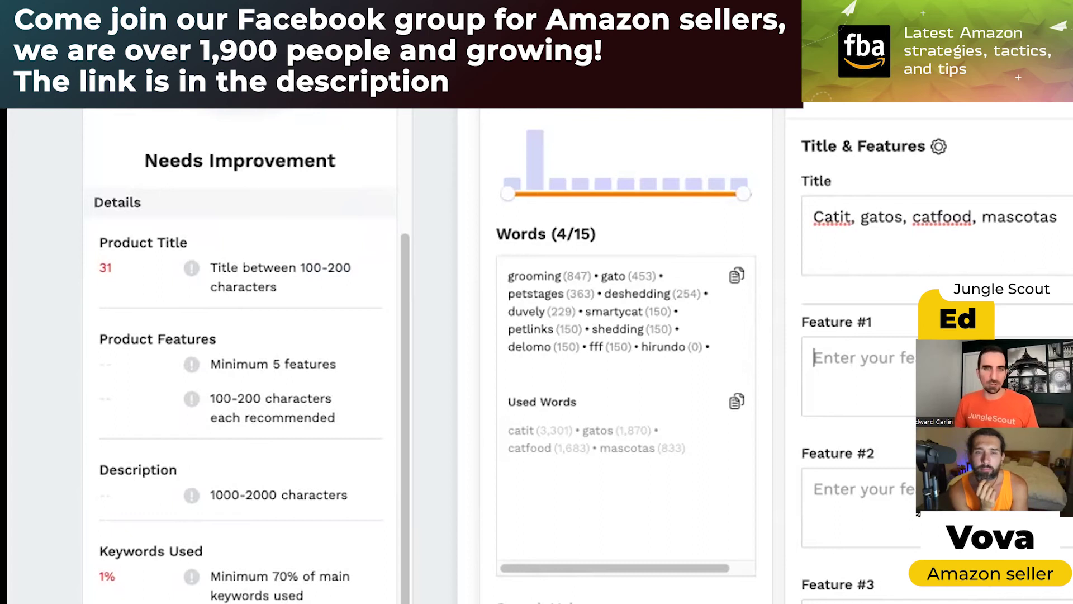
pyautogui.write('smartycat')
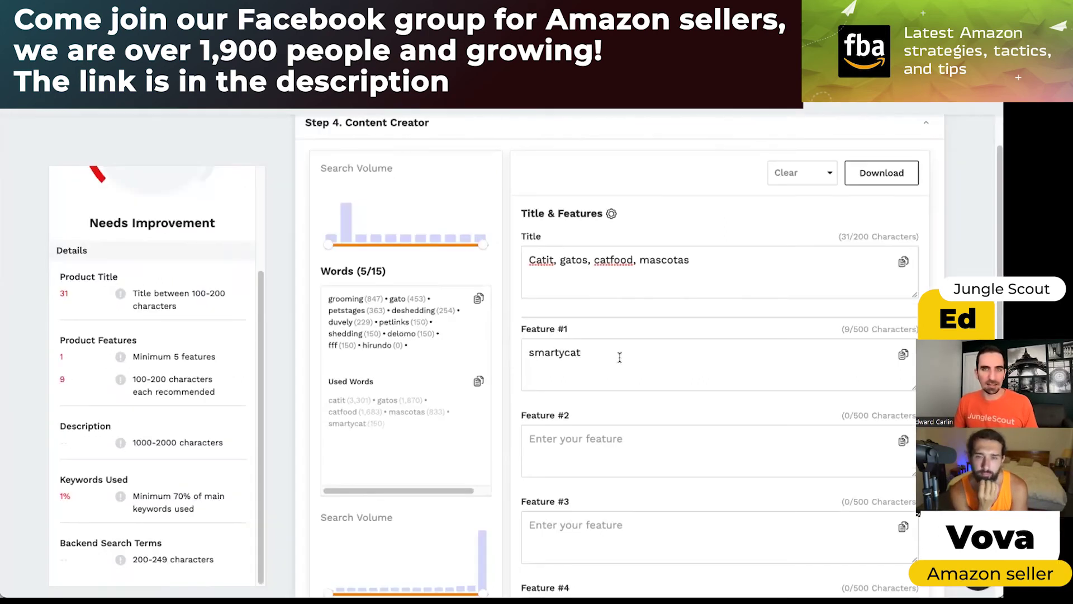
pyautogui.click(591, 446)
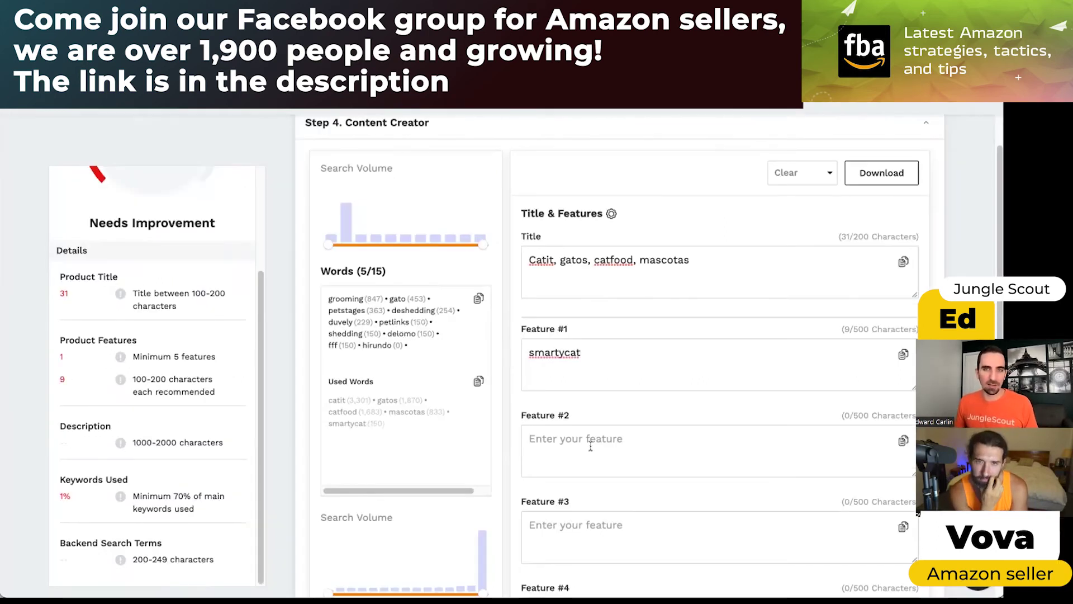
pyautogui.write('Hirundo')
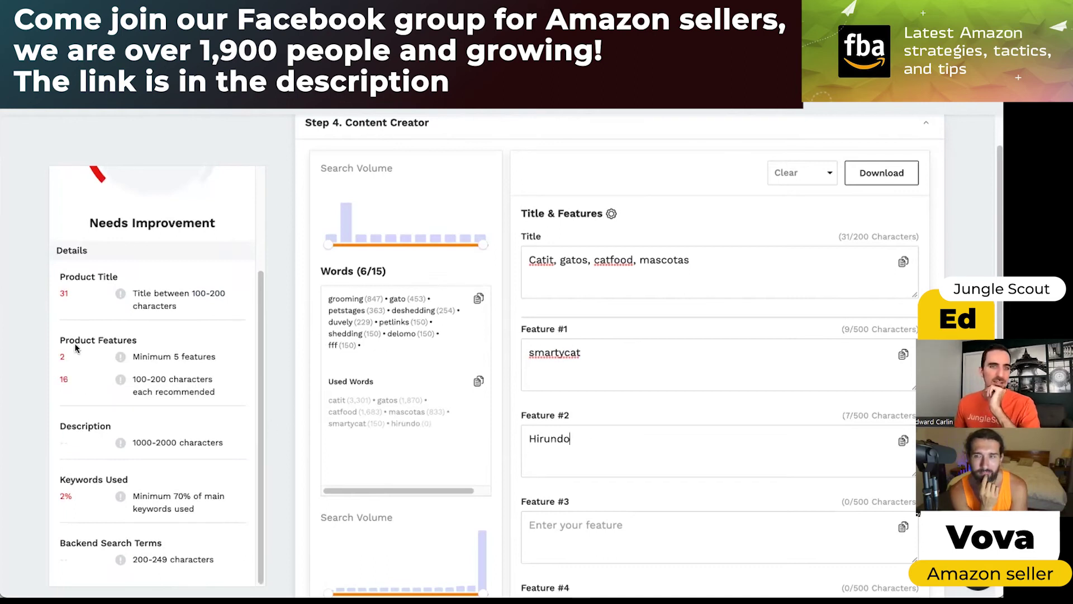
pyautogui.moveTo(62, 354); pyautogui.dragTo(67, 362)
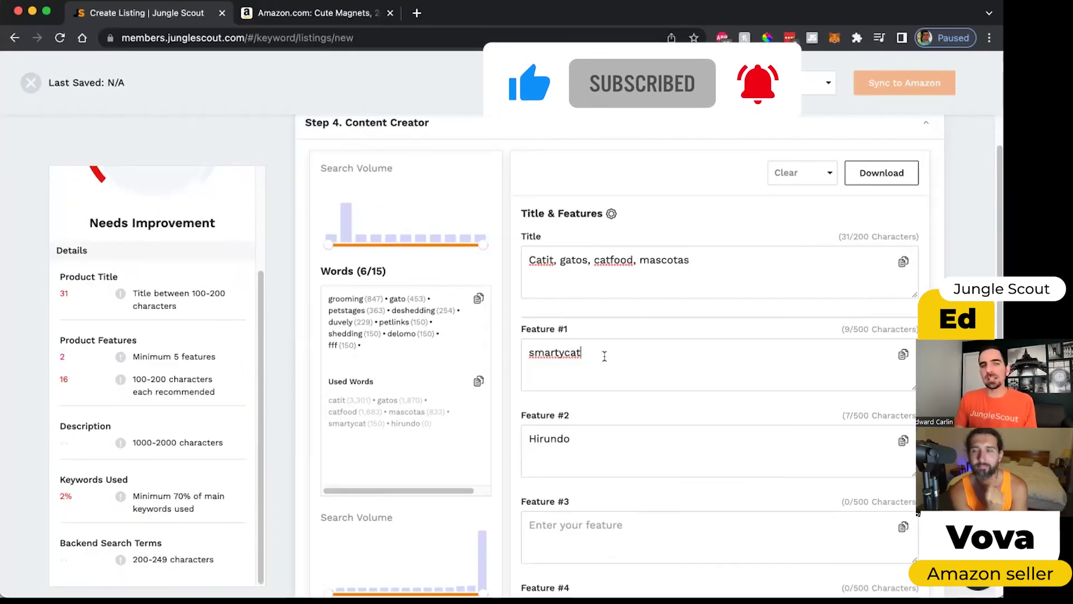
# Step: Scroll past Description and Search Terms down to the Step 5 Amazon-style preview
pyautogui.scroll(1, 162, 291)
pyautogui.scroll(1, 604, 294)
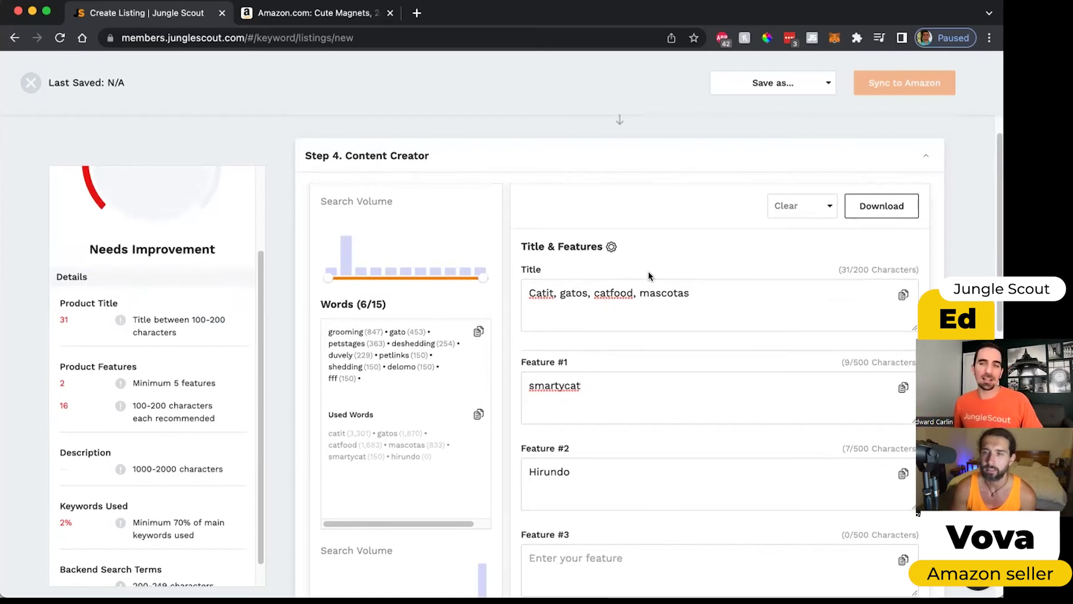
pyautogui.scroll(3, 160, 235)
pyautogui.scroll(-1, 153, 230)
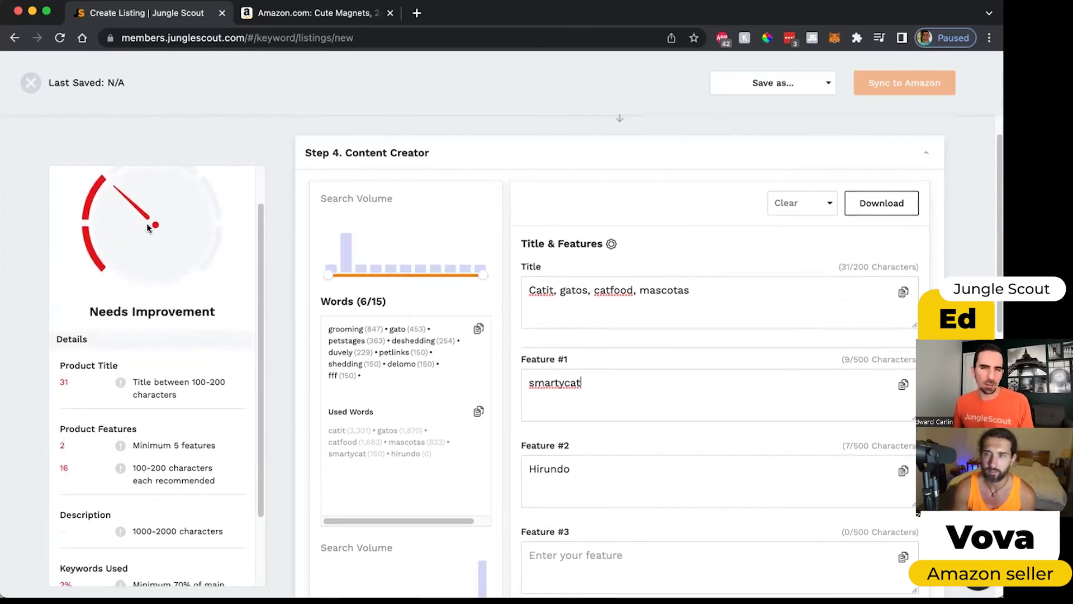
pyautogui.scroll(-1, 662, 237)
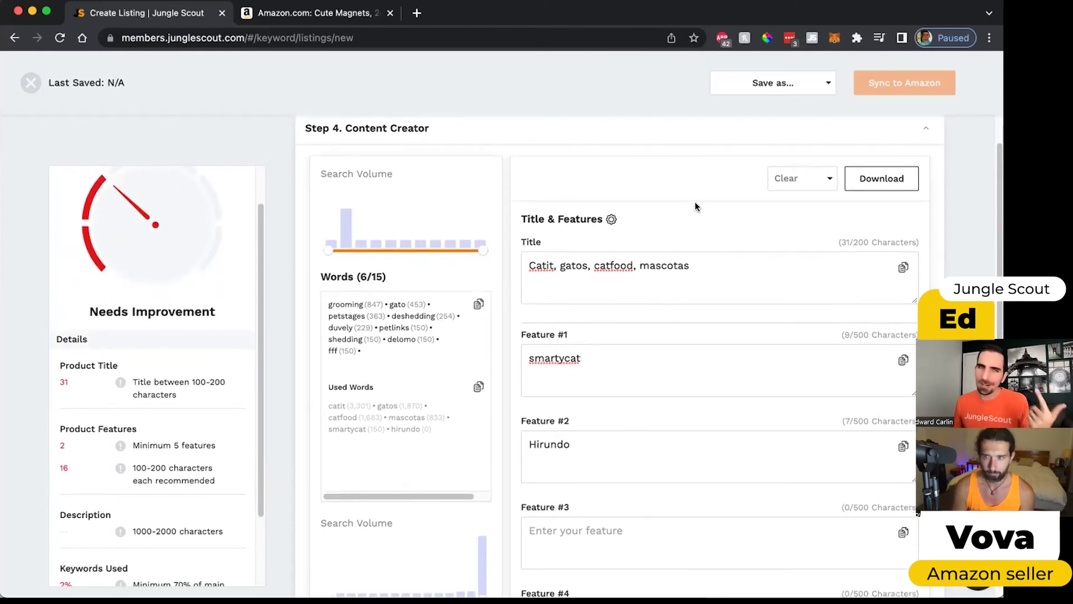
pyautogui.scroll(-3, 699, 270)
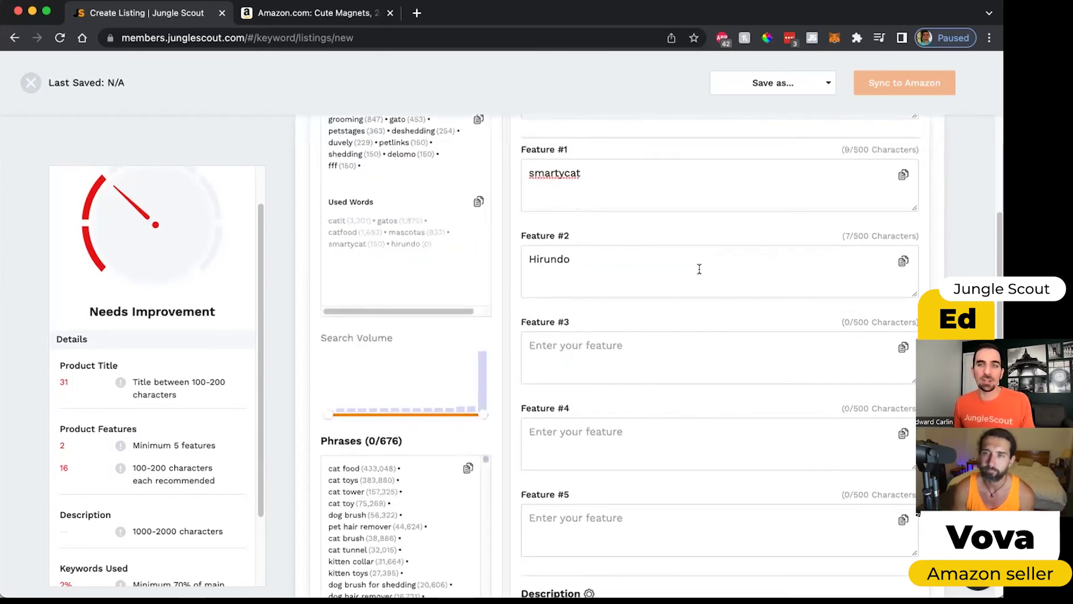
pyautogui.scroll(-4, 716, 503)
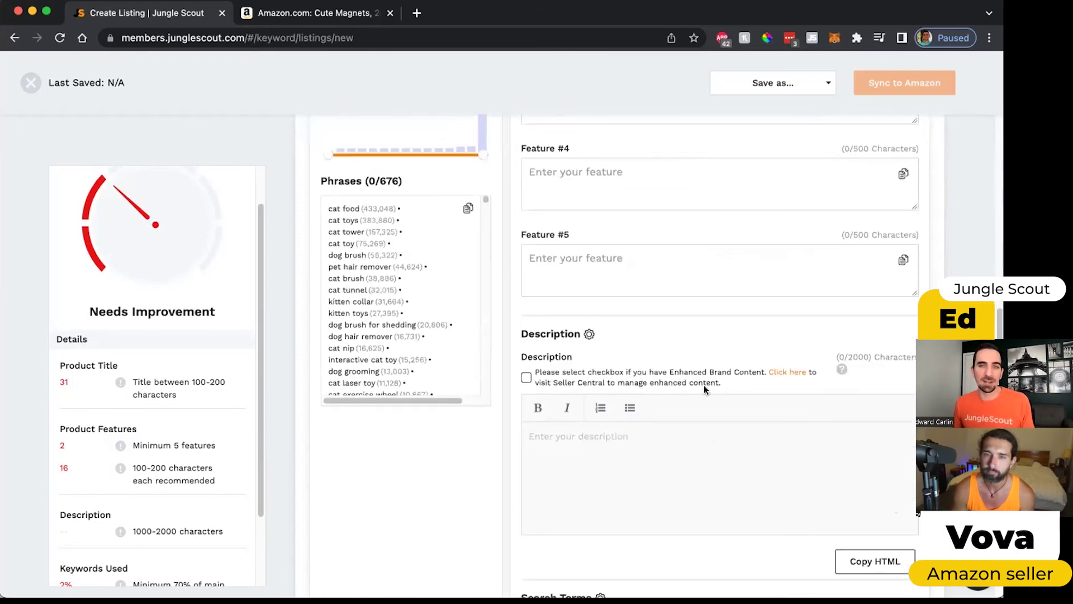
pyautogui.scroll(-5, 703, 385)
pyautogui.scroll(-3, 578, 330)
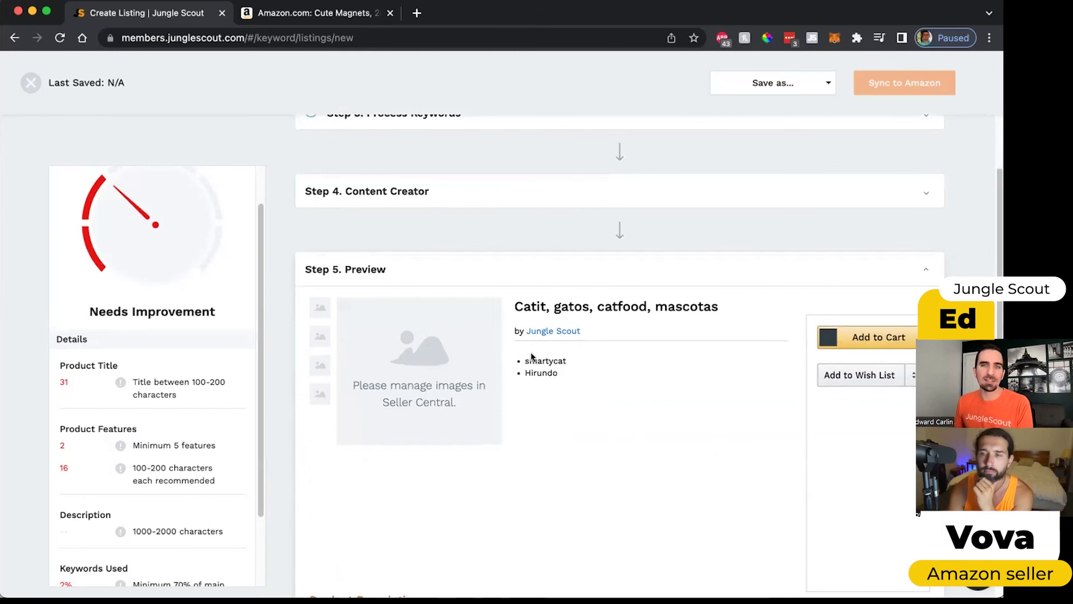
pyautogui.scroll(-2, 501, 240)
pyautogui.scroll(5, 567, 287)
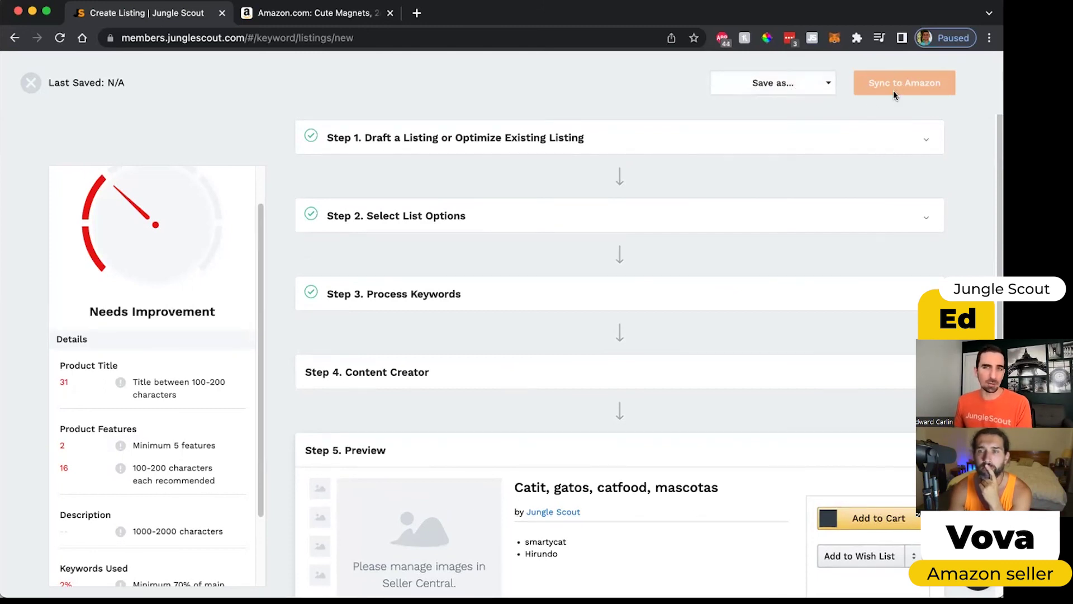
pyautogui.scroll(-5, 576, 307)
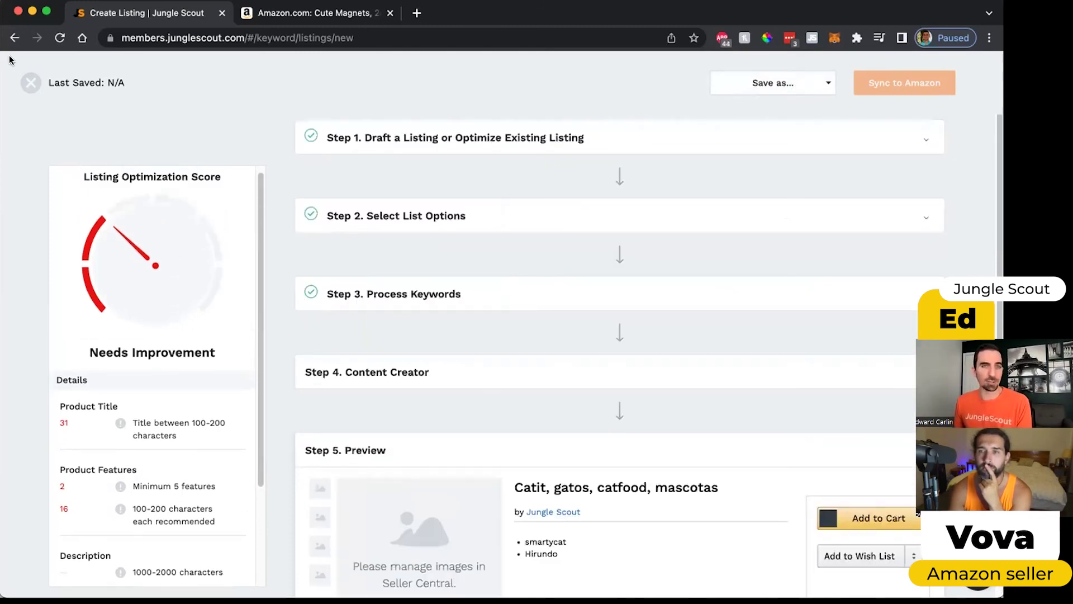